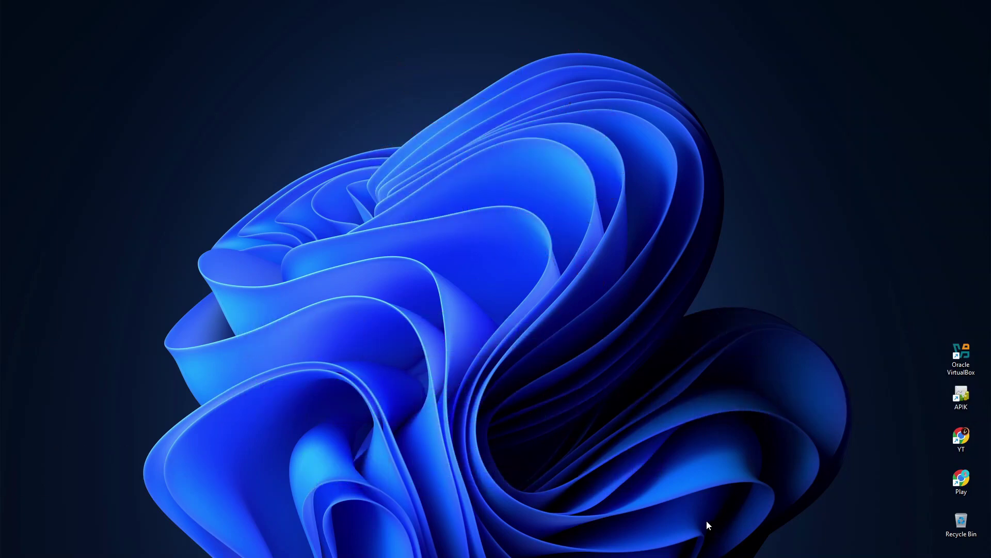
- Bring PDFgear forward and switch to the RF Power Amp Design.pdf window
mouse_move(705, 556)
click(614, 490)
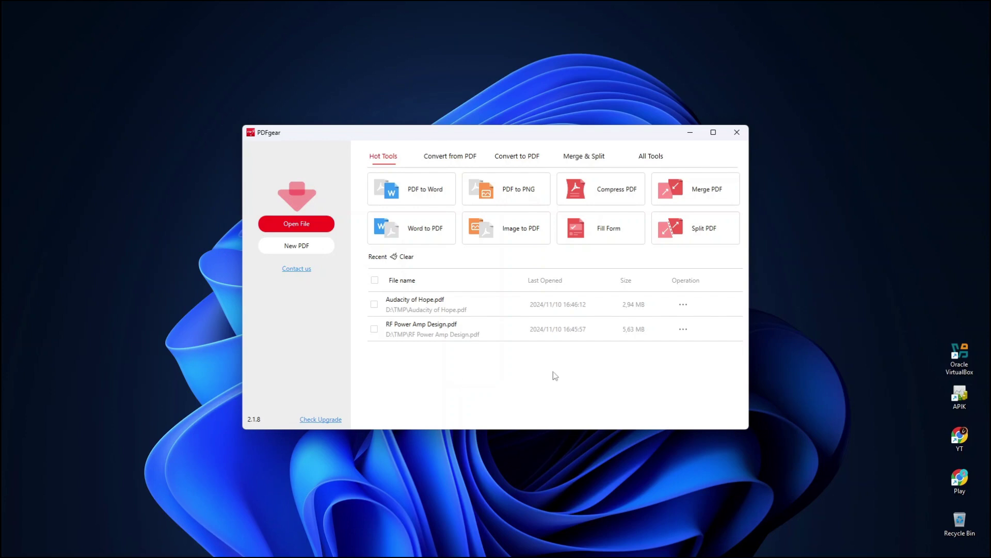
mouse_move(693, 546)
click(695, 492)
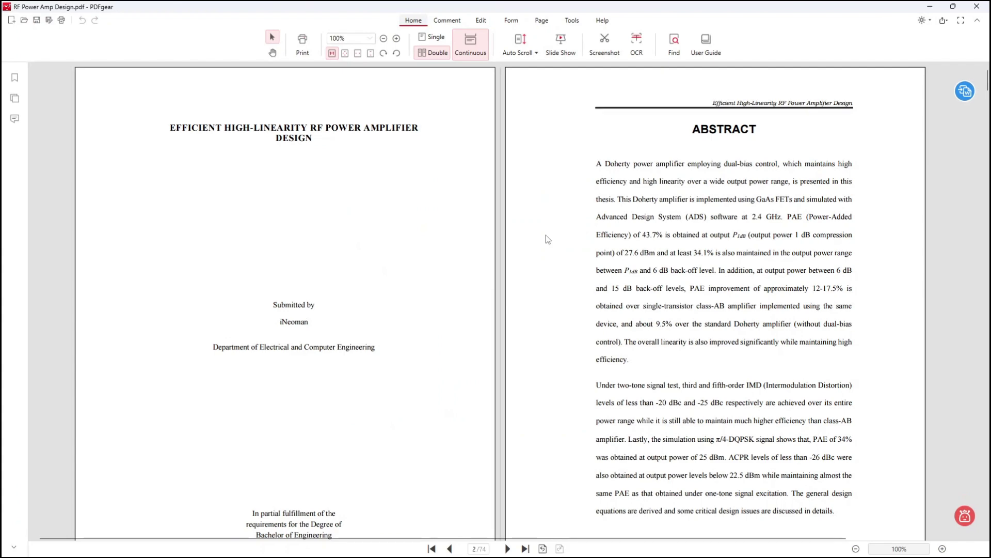
- Scroll the thesis PDF to the Figure 3-6 circuit diagram on page 34, then switch to its Word version
drag(986, 78, 986, 90)
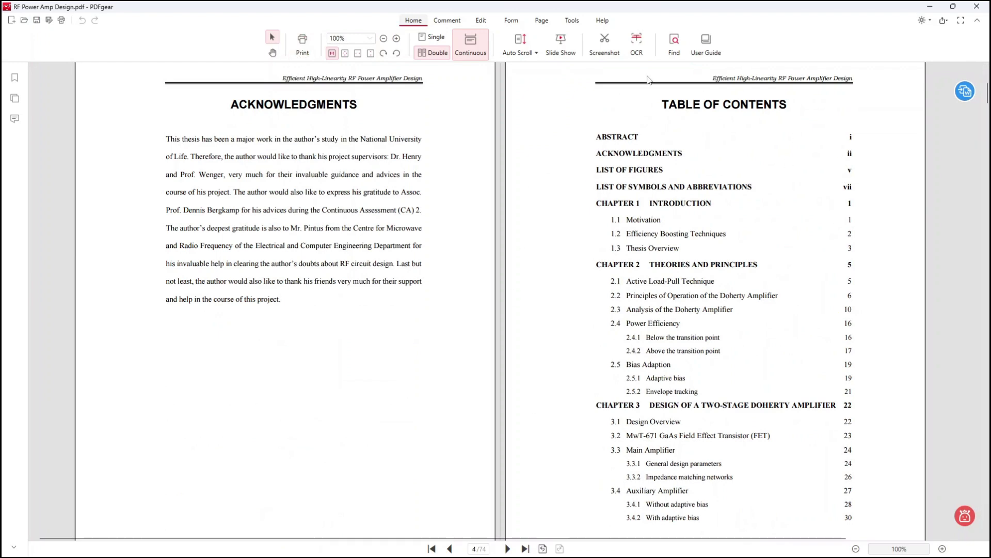
scroll(733, 256, down, 10)
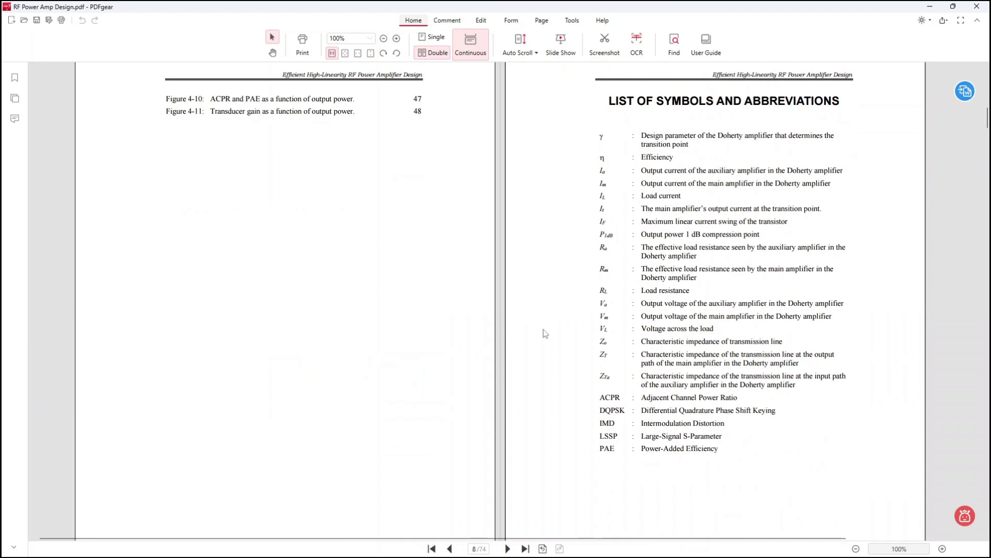
drag(987, 116, 986, 152)
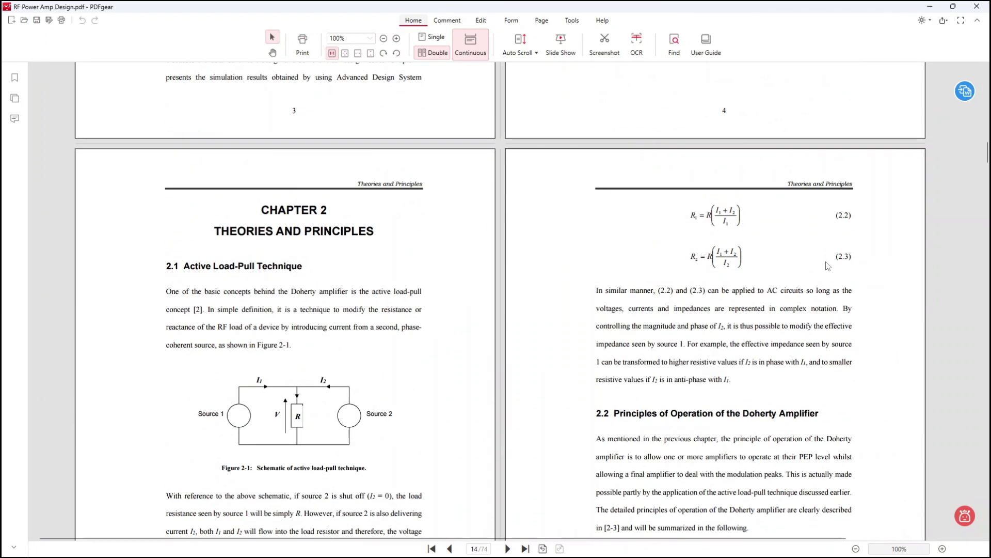
drag(986, 152, 987, 319)
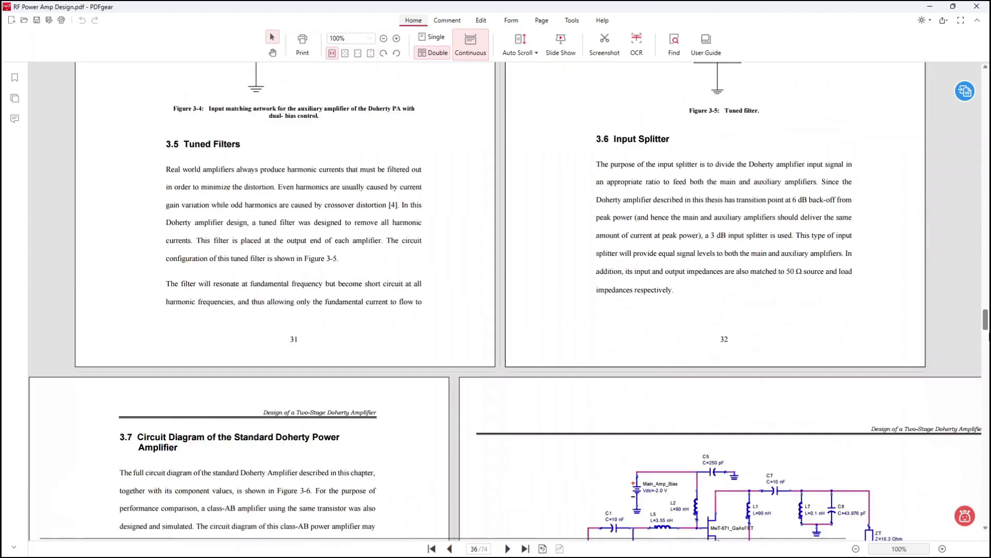
scroll(986, 320, down, 5)
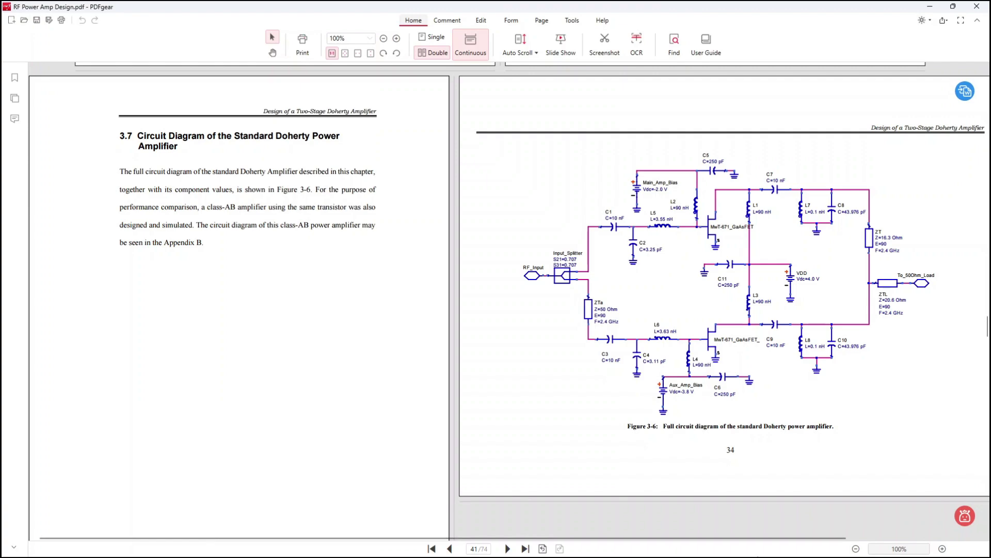
mouse_move(666, 548)
click(666, 485)
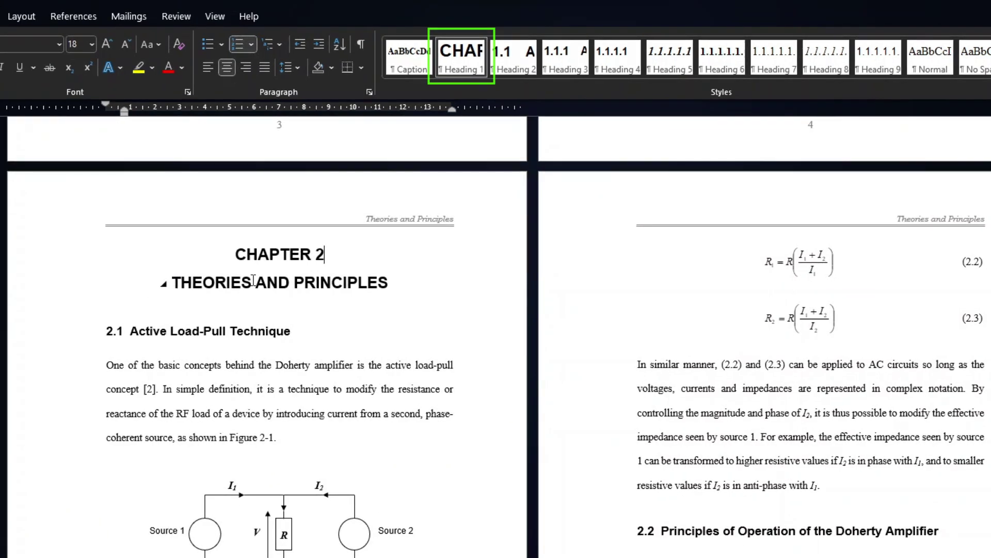
click(233, 333)
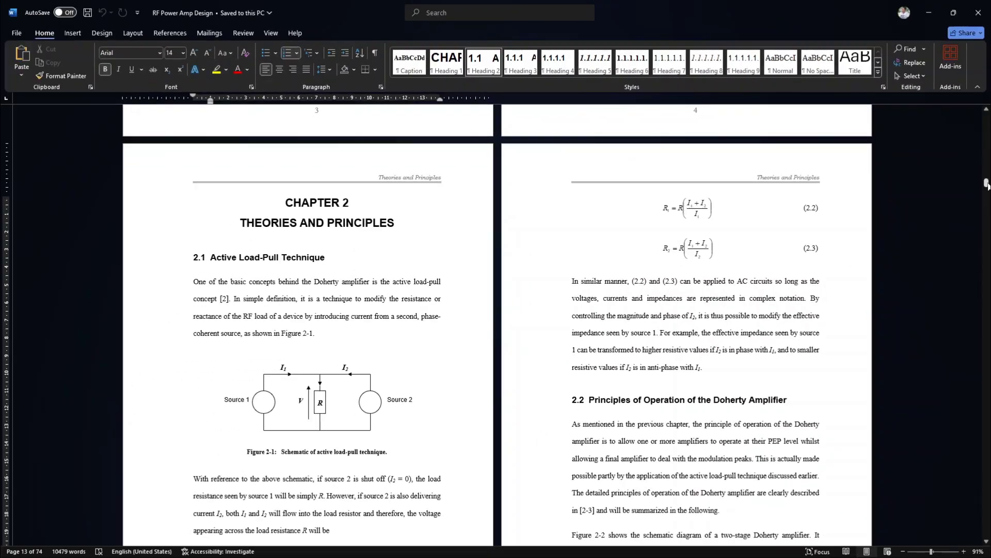
drag(987, 184, 987, 124)
scroll(805, 275, up, 2)
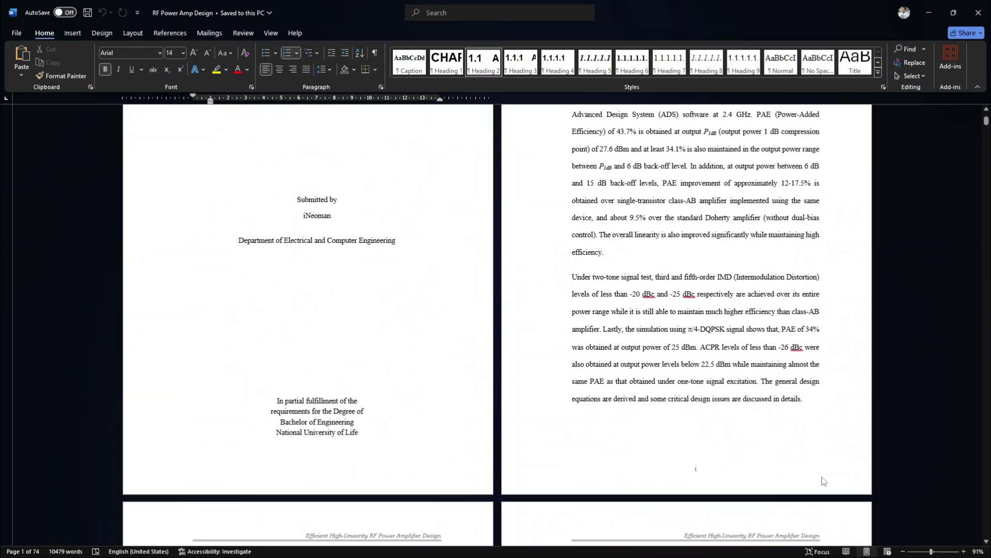
- Bring the thesis PDF back in PDFgear and scroll up to sections 3.5 and 3.6 on pages 31–32
mouse_move(694, 545)
click(690, 493)
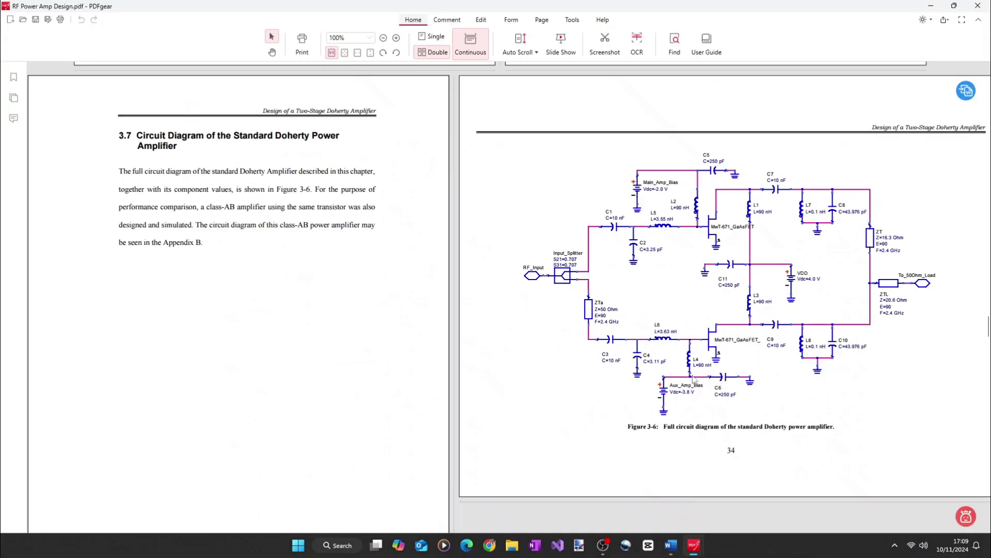
scroll(710, 320, up, 5)
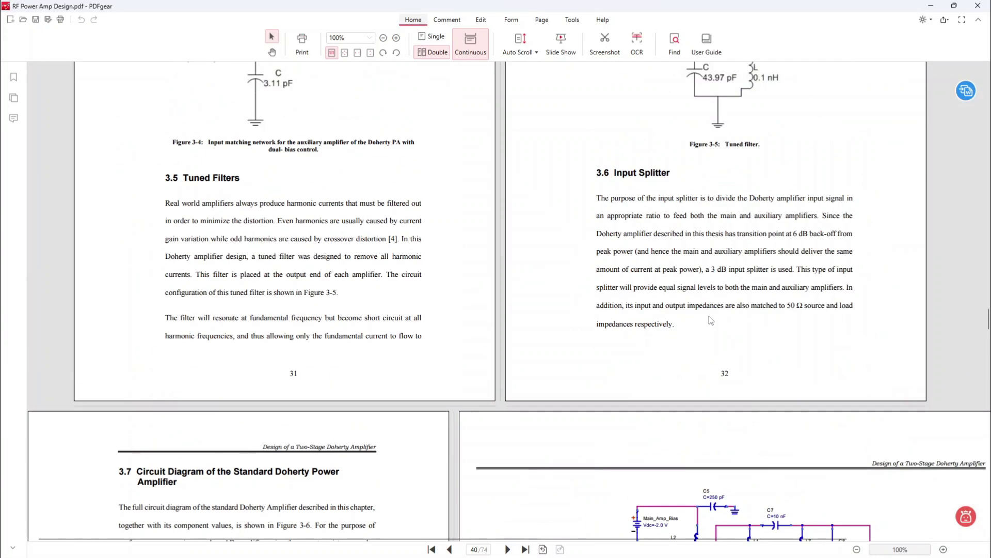
scroll(711, 320, up, 3)
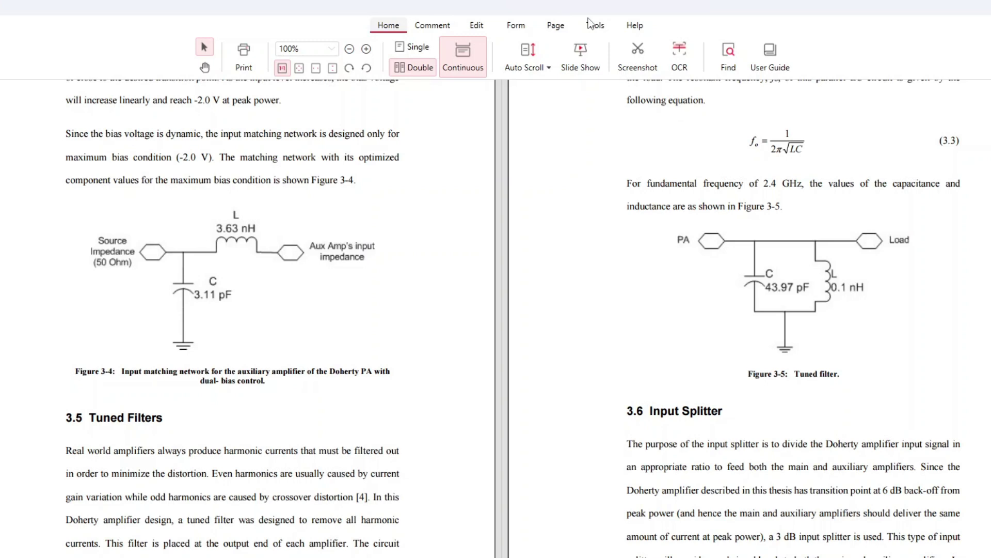
- Try Tools > Convert > PDF to Word, then use the home window's Convert from PDF > PDF to Word tile
click(590, 29)
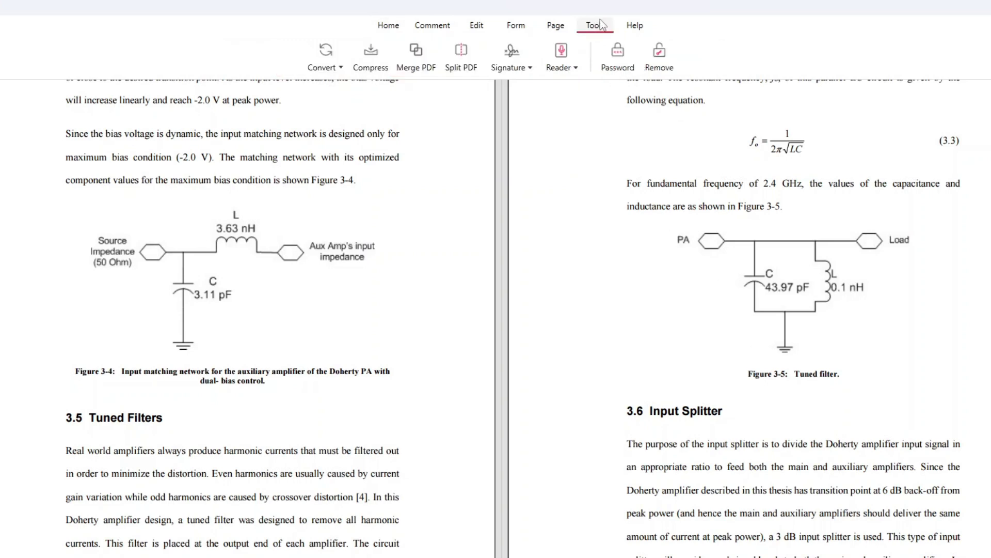
click(324, 61)
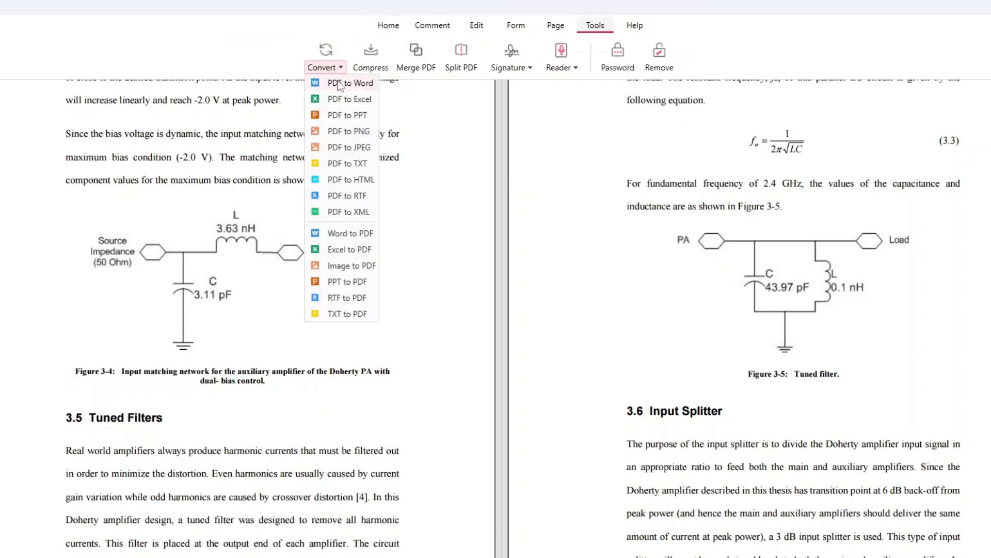
click(339, 82)
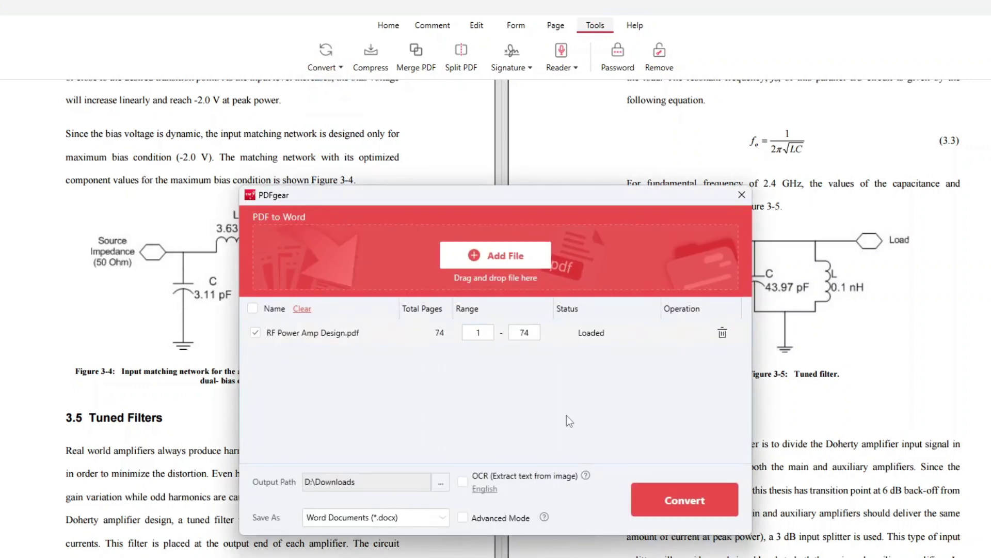
click(742, 195)
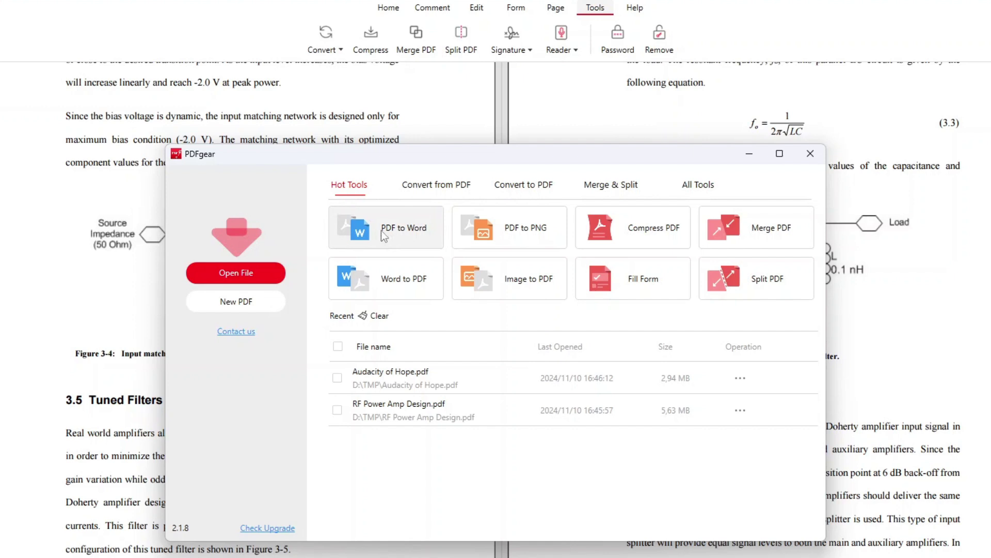
click(436, 187)
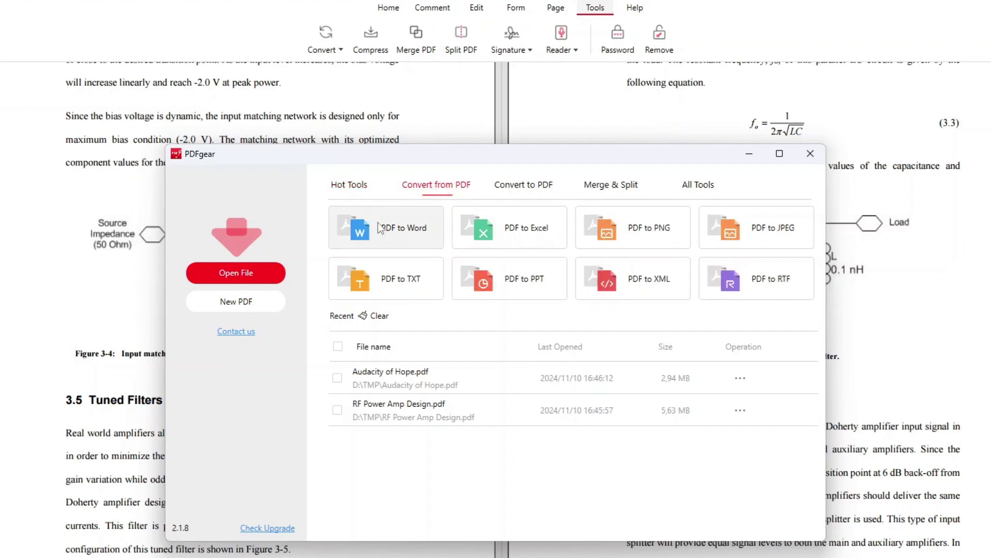
click(396, 228)
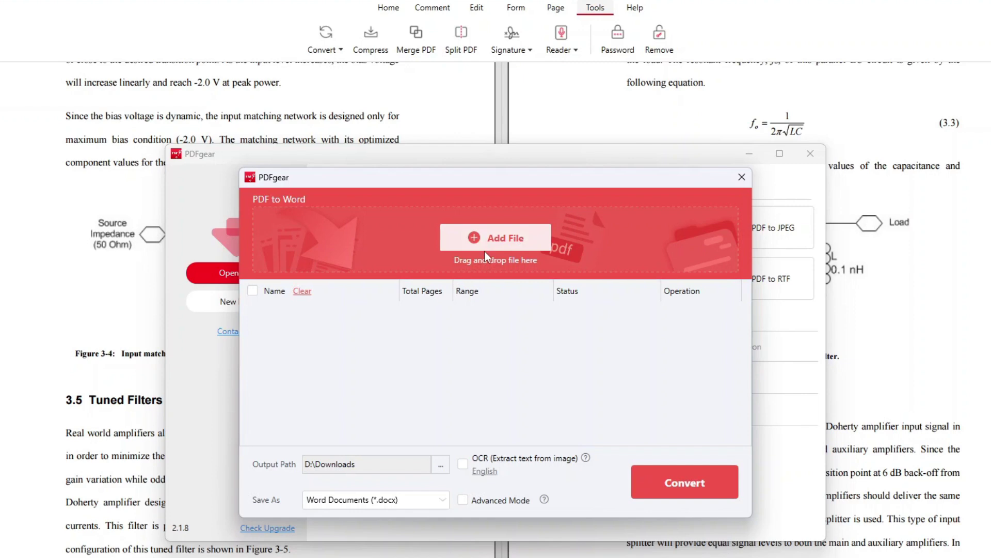
- Load RF Power Amp Design.pdf into the converter list by dragging it in from File Explorer
click(503, 238)
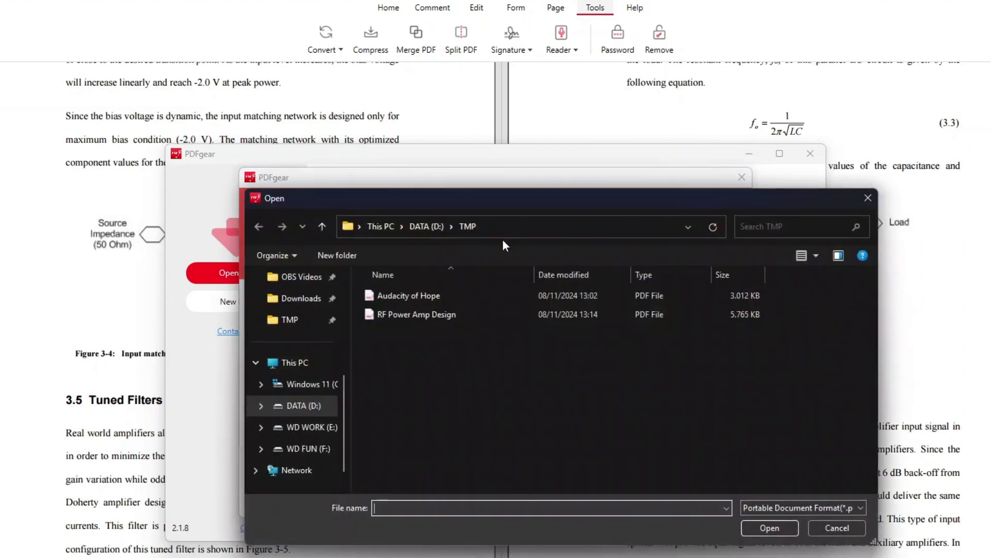
click(411, 311)
click(769, 527)
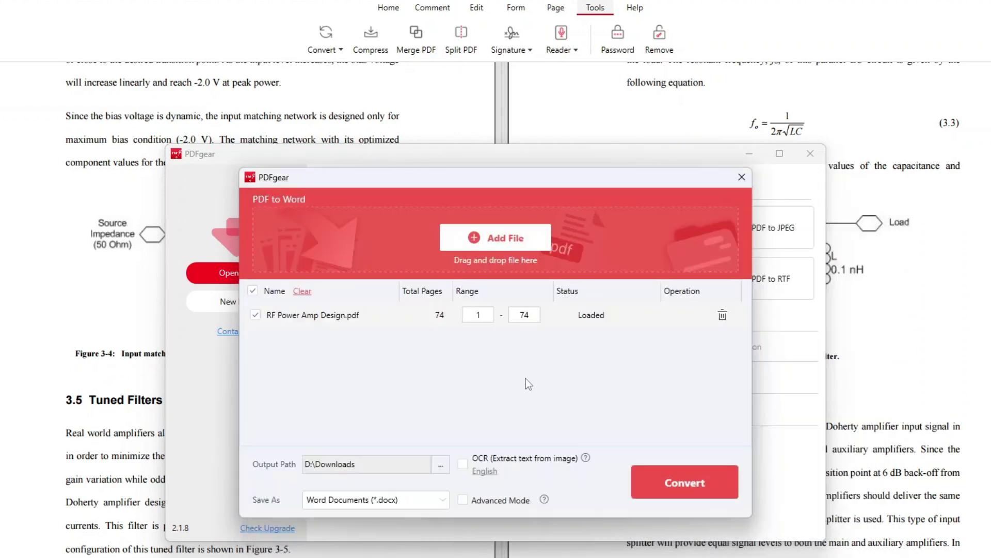
click(722, 316)
key(alt+Tab)
drag(564, 72, 872, 212)
drag(768, 334, 384, 337)
- Set the conversion output folder to D:\Downloads
click(440, 464)
click(302, 298)
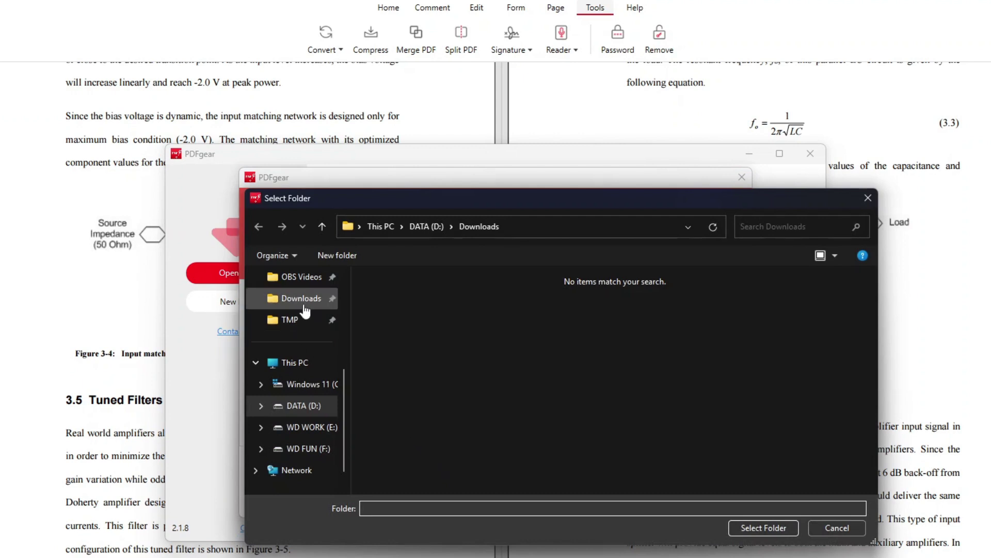
click(775, 530)
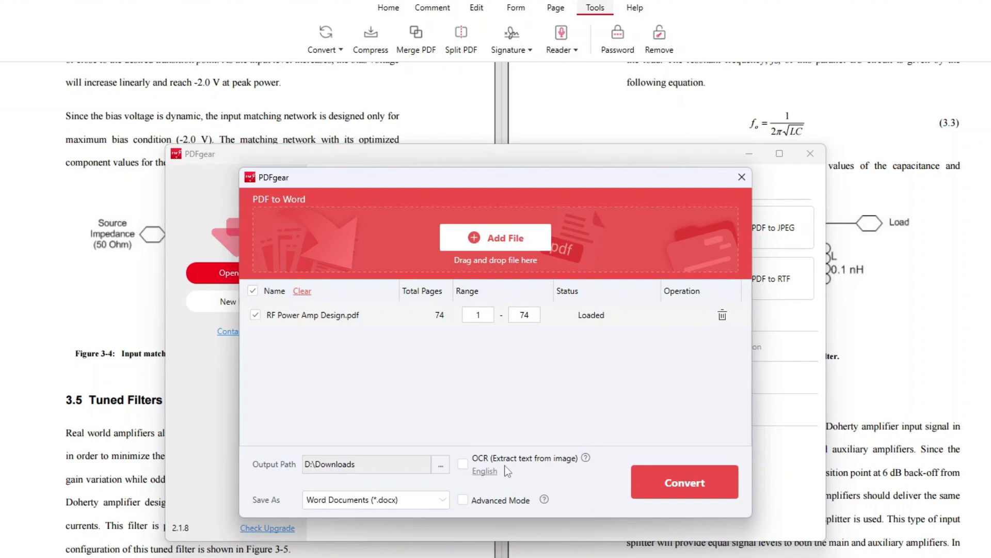
- Convert the thesis to Word and select the resulting RF Power Amp Design conv file
click(694, 476)
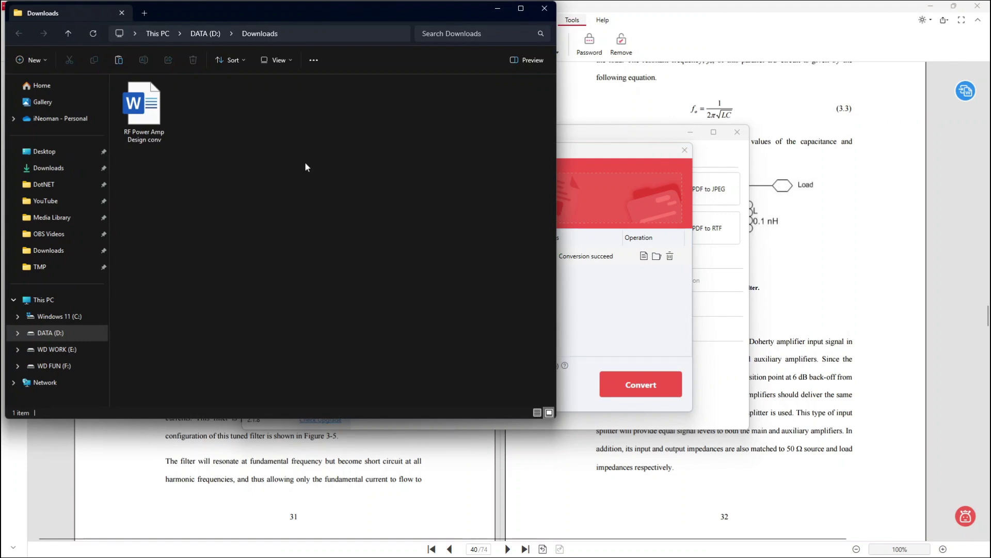
click(148, 112)
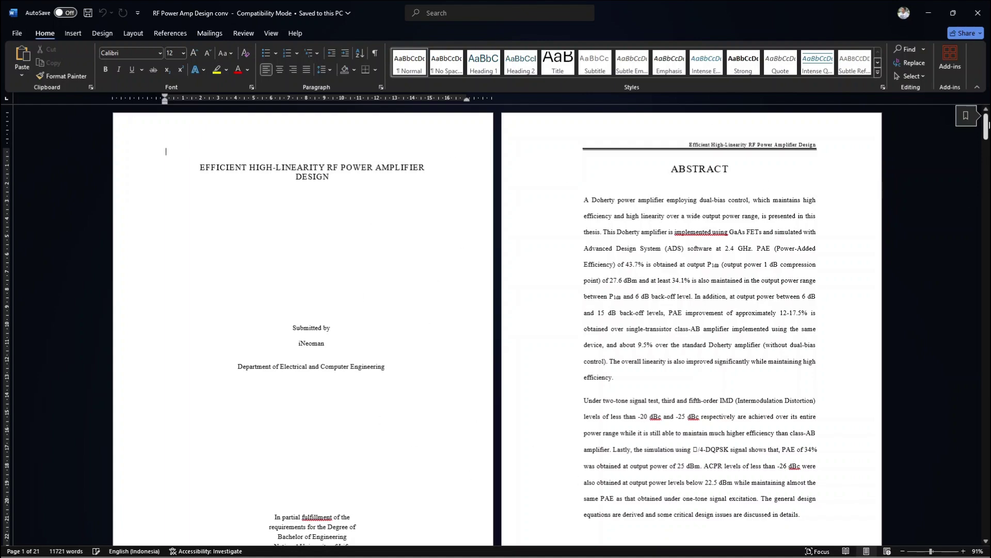
- Scroll through the converted title page and table of contents, clicking into the contents text
mouse_move(985, 126)
mouse_down()
mouse_move(985, 272)
mouse_move(985, 111)
mouse_up()
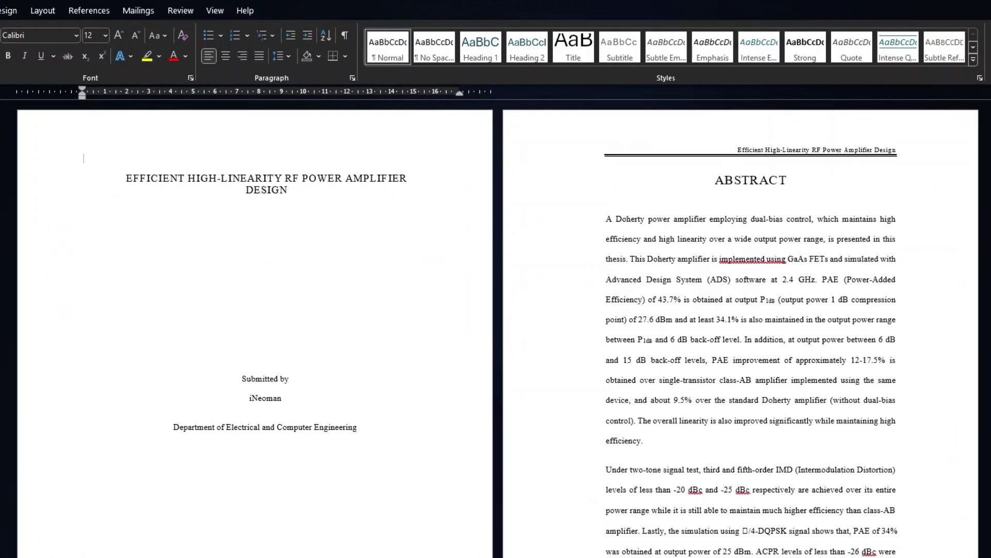
scroll(566, 166, down, 10)
click(771, 179)
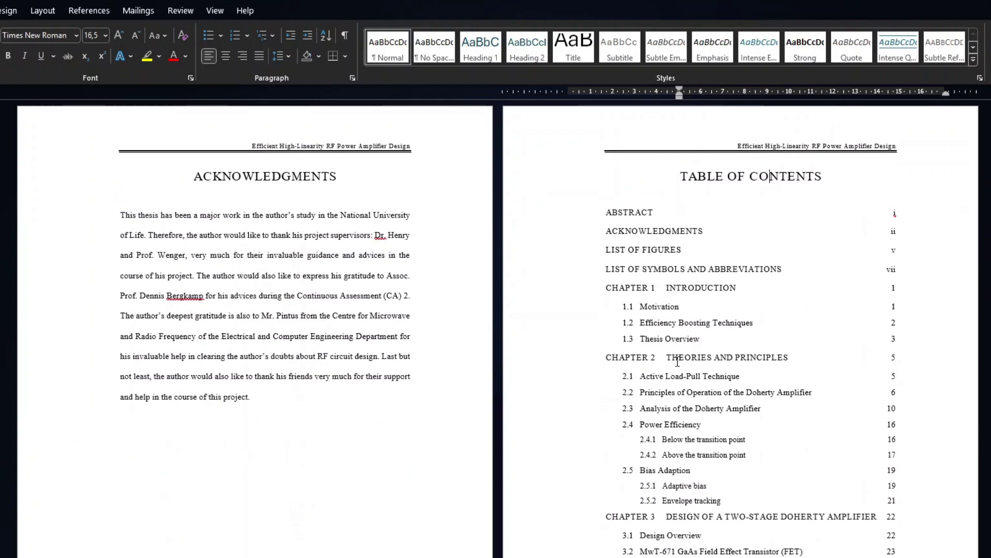
click(702, 288)
scroll(533, 404, down, 20)
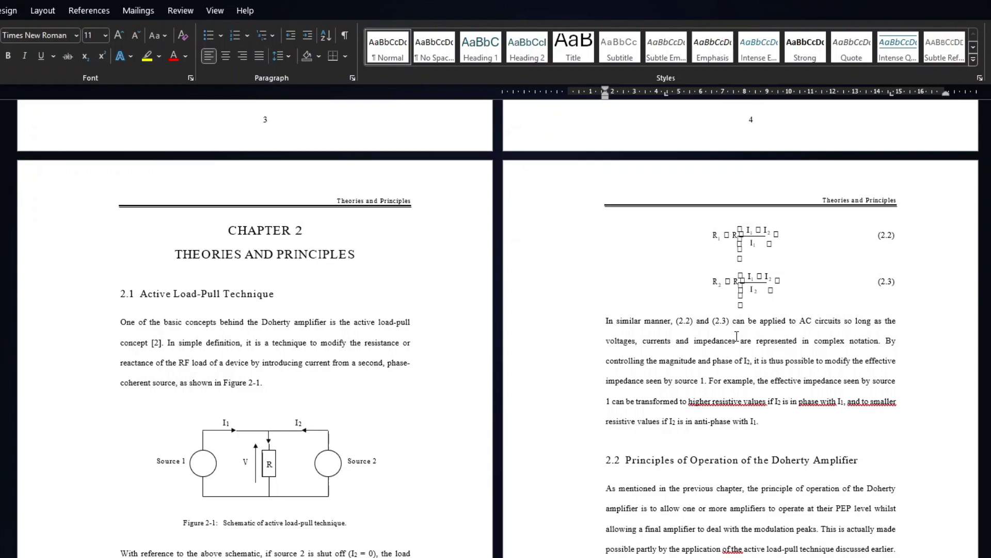
scroll(495, 190, down, 20)
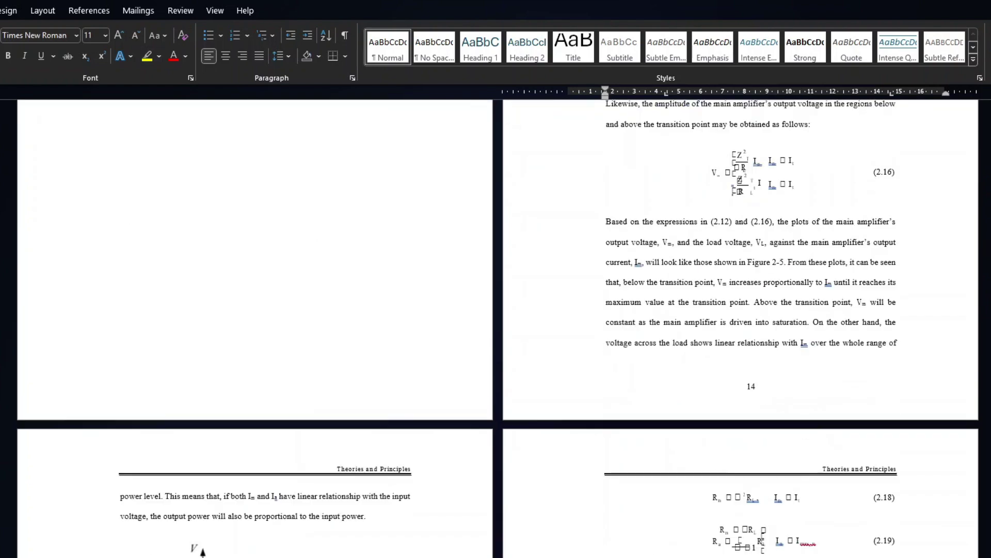
scroll(279, 203, up, 3)
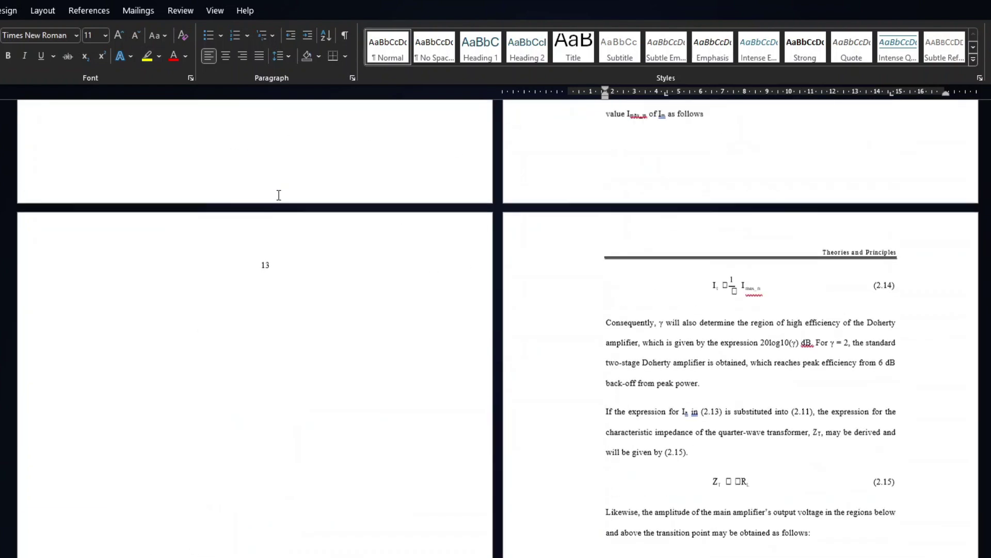
scroll(798, 262, up, 2)
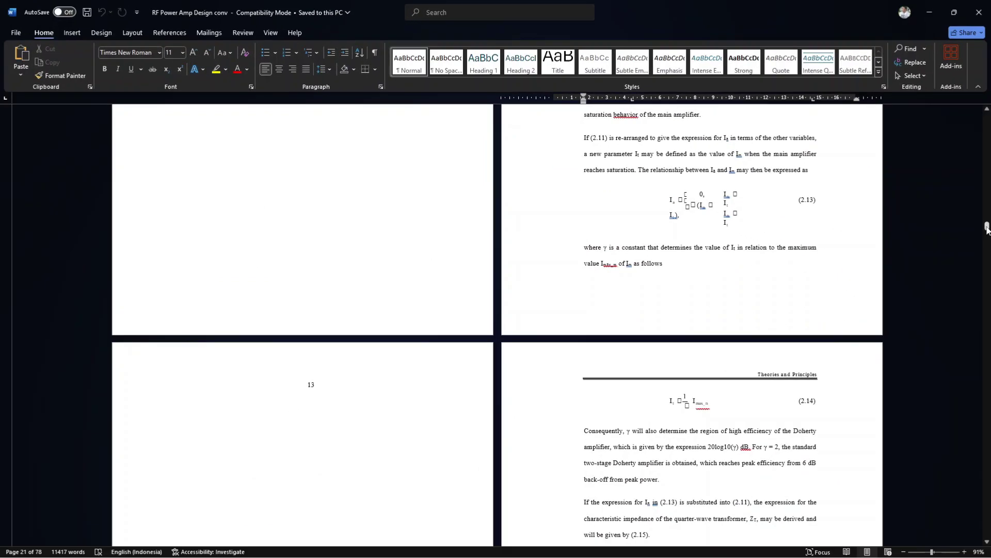
drag(987, 229, 987, 152)
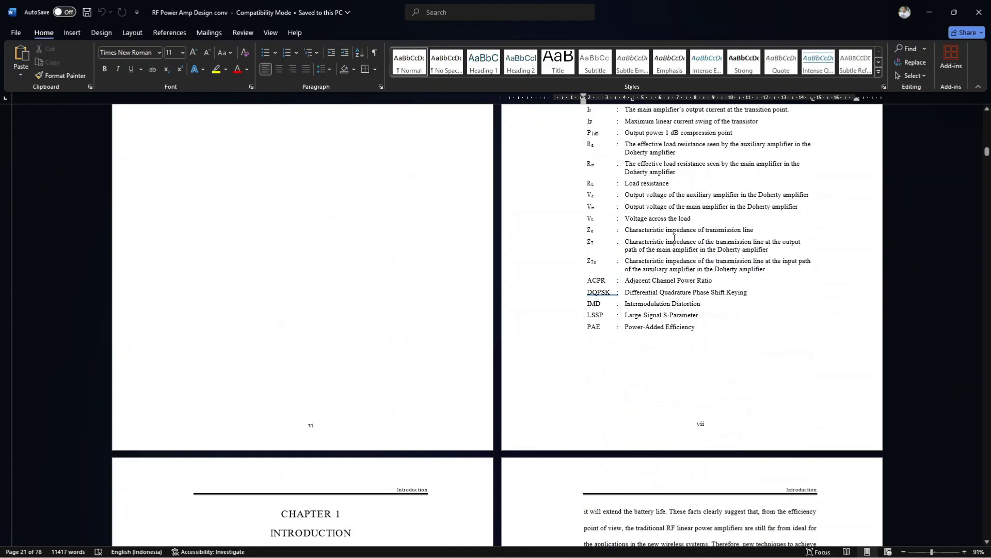
- Check an entry in the symbols list and the Chapter 1 INTRODUCTION heading
click(661, 219)
scroll(591, 200, down, 4)
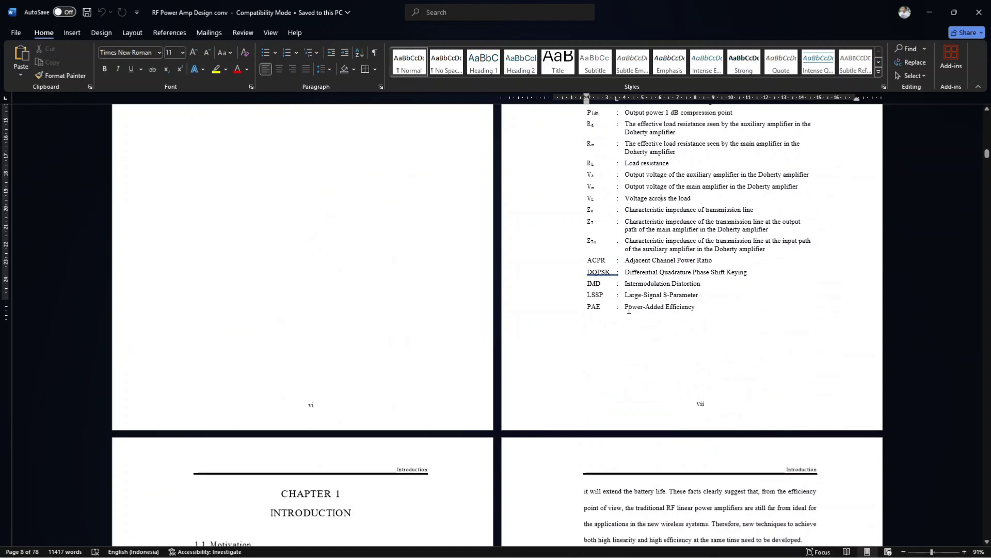
scroll(531, 367, down, 5)
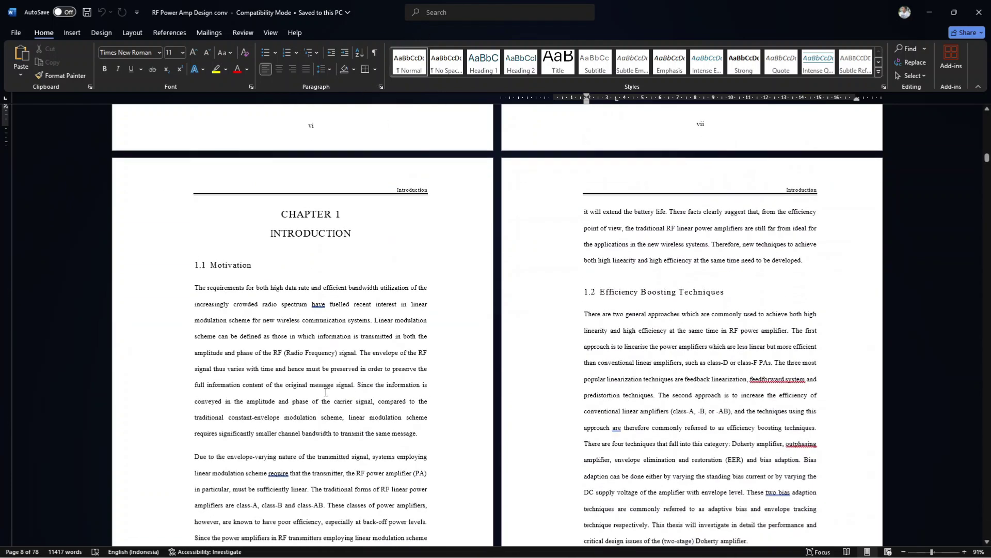
click(295, 229)
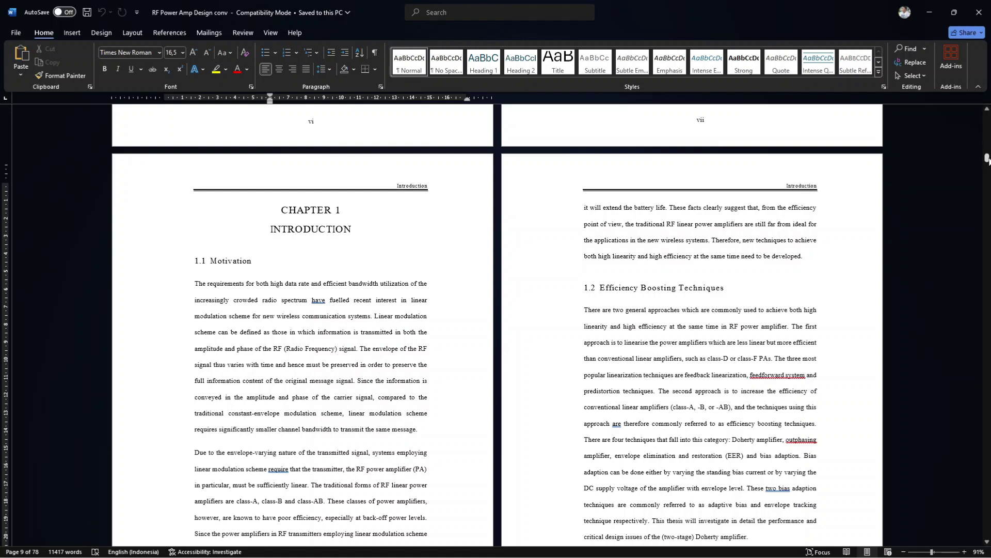
drag(986, 159, 987, 129)
- Inspect the 2.1, 2.4.1, 2.5 and ACKNOWLEDGMENTS contents entries and the page's running header
click(663, 273)
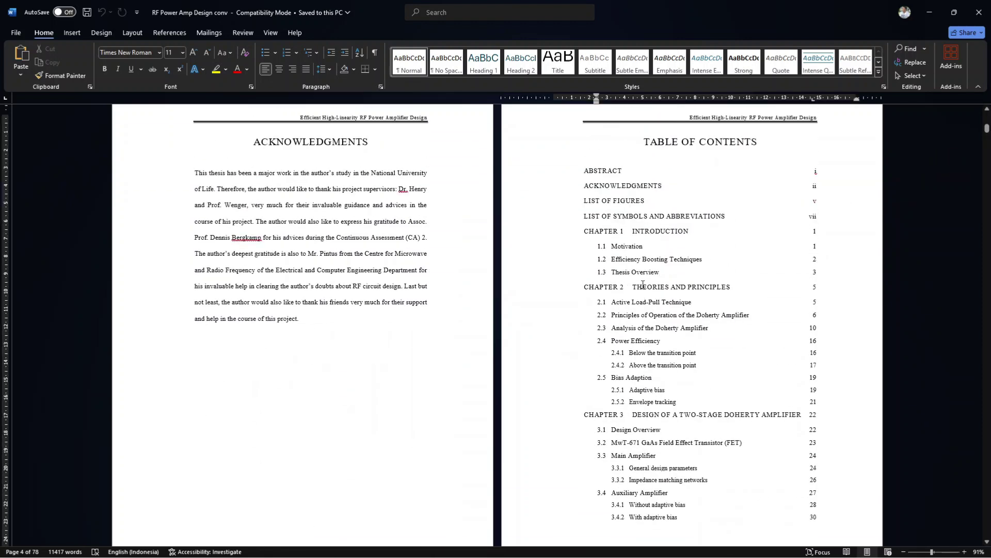
click(631, 299)
click(642, 377)
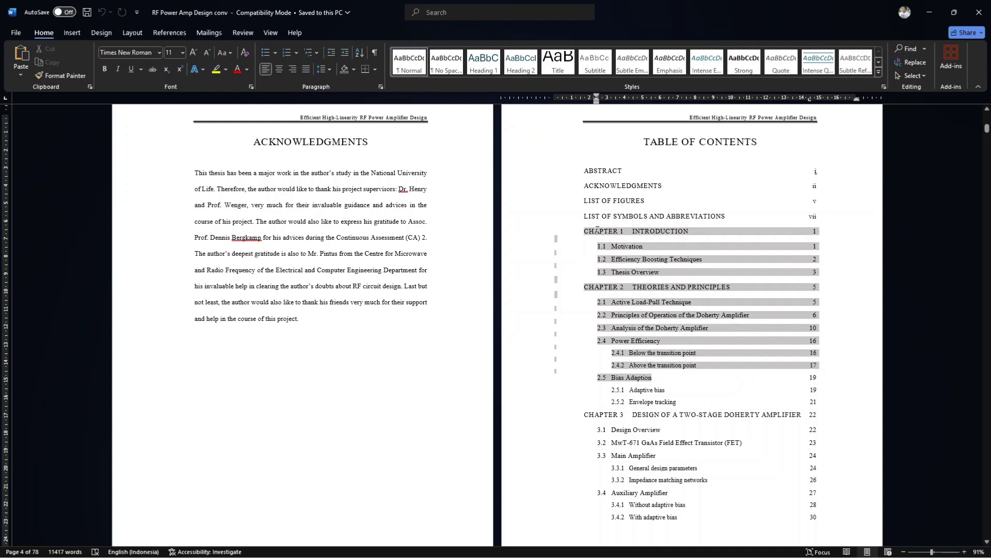
click(660, 353)
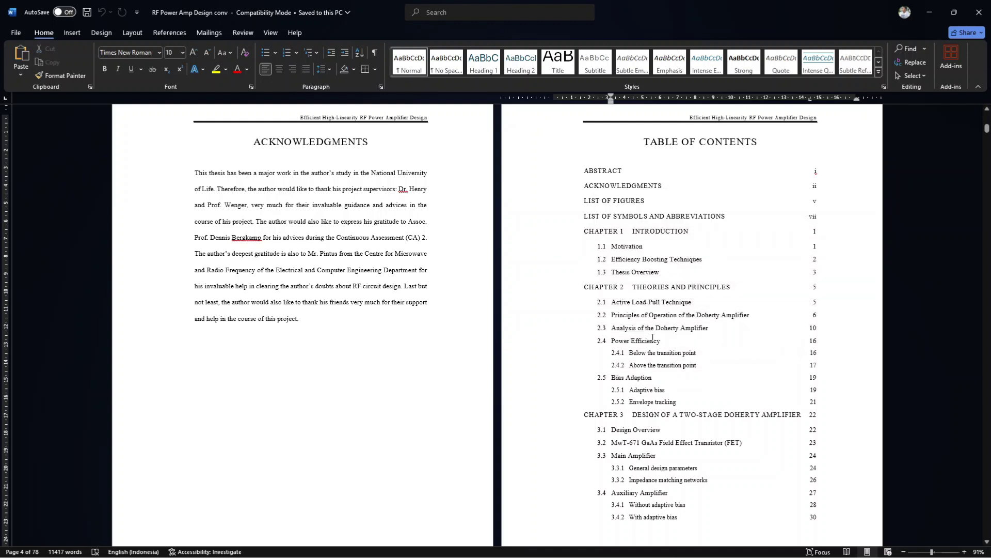
click(711, 117)
scroll(711, 117, up, 2)
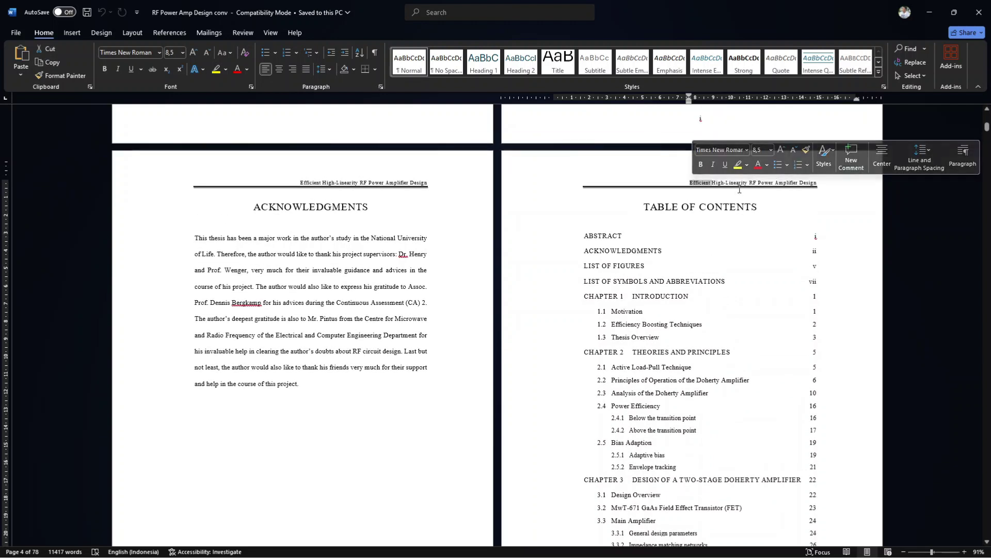
click(697, 183)
click(682, 248)
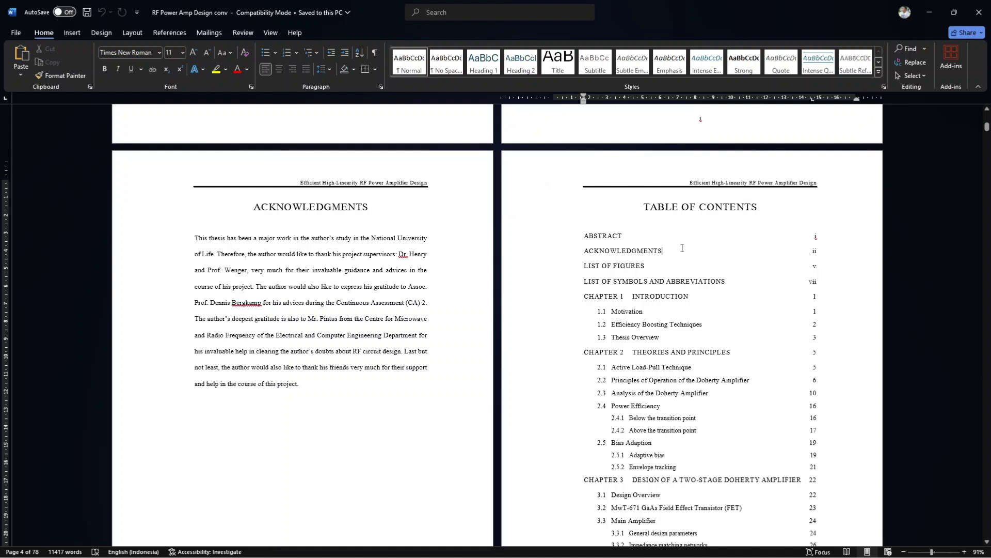
click(557, 259)
- Switch PDFgear to the scanned Audacity of Hope.pdf and show its Tools tab
click(694, 545)
click(770, 478)
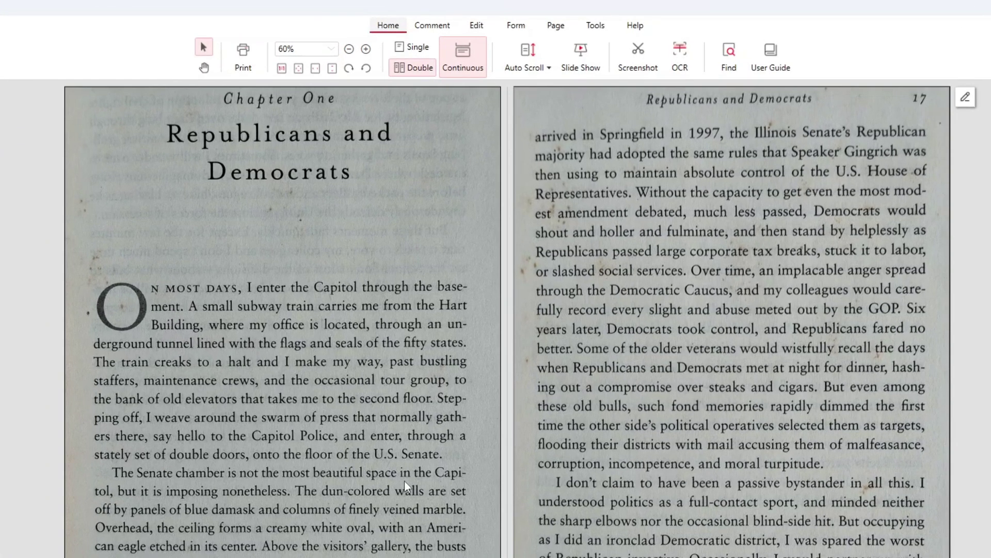
click(599, 23)
- Convert Audacity of Hope.pdf to Word with English as the OCR language
click(321, 66)
click(337, 83)
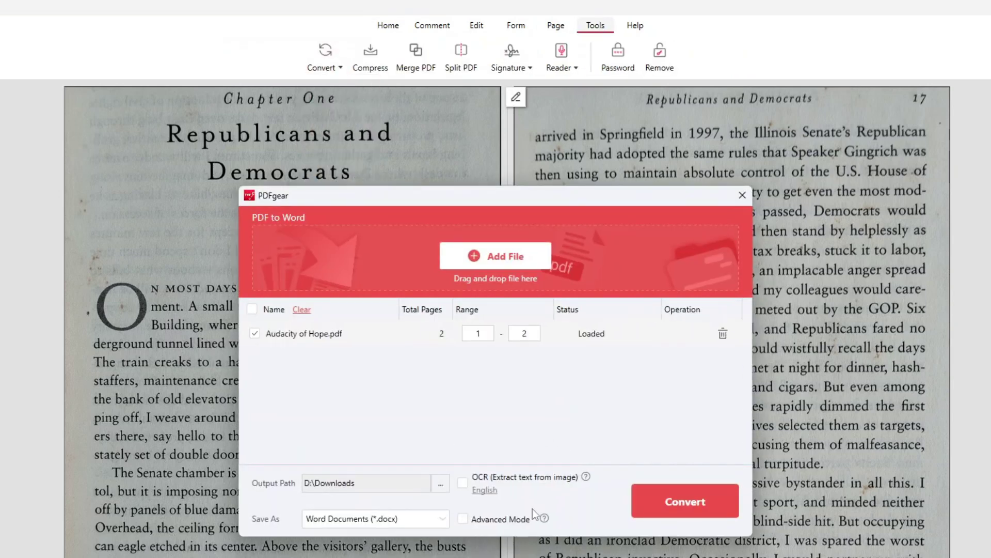
click(465, 482)
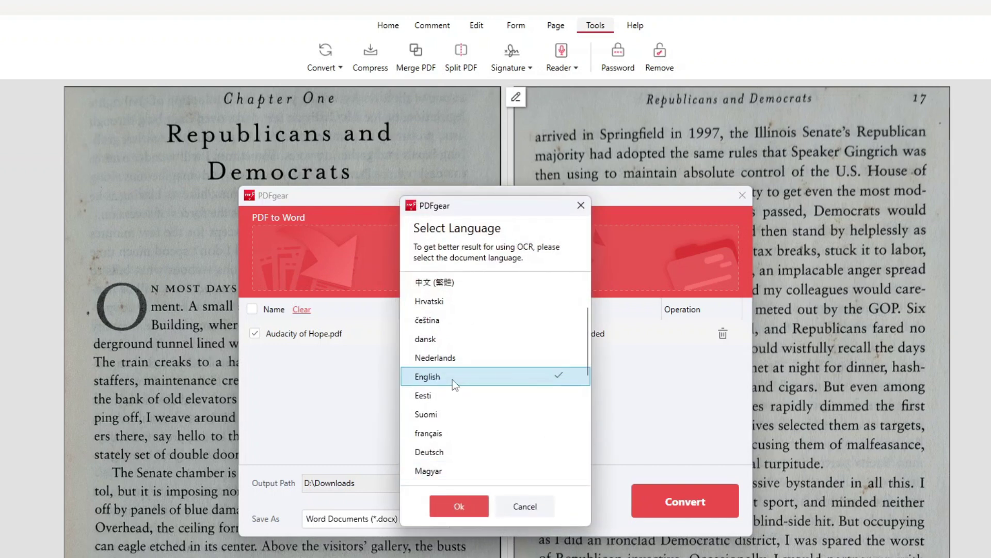
click(468, 509)
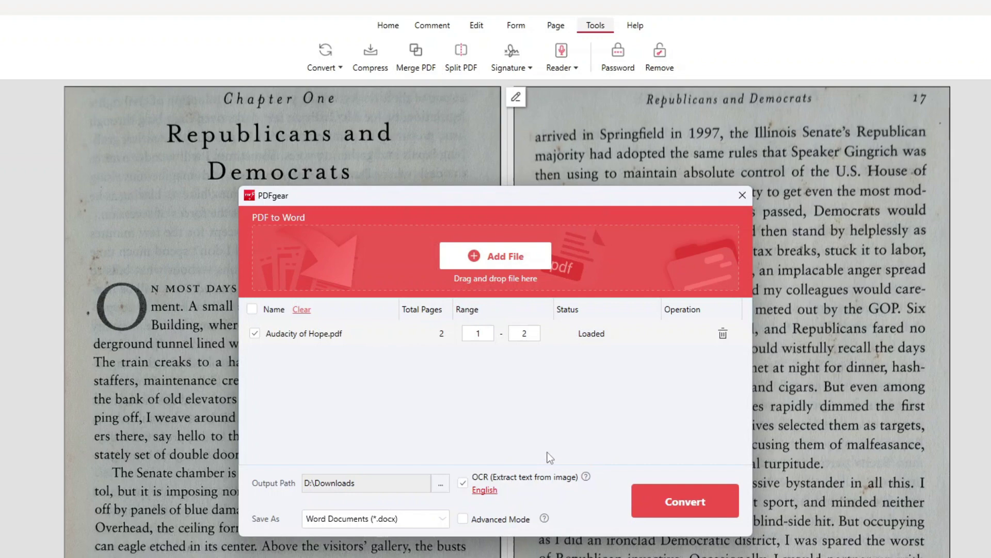
click(680, 500)
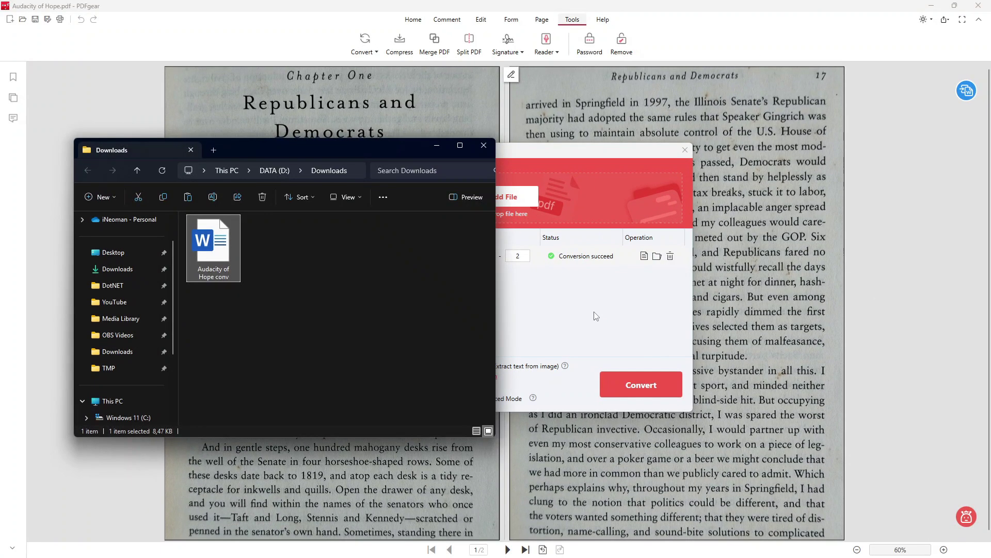
- Open Audacity of Hope conv in Word to check its OCR text, then bring back the scanned PDF
double_click(212, 240)
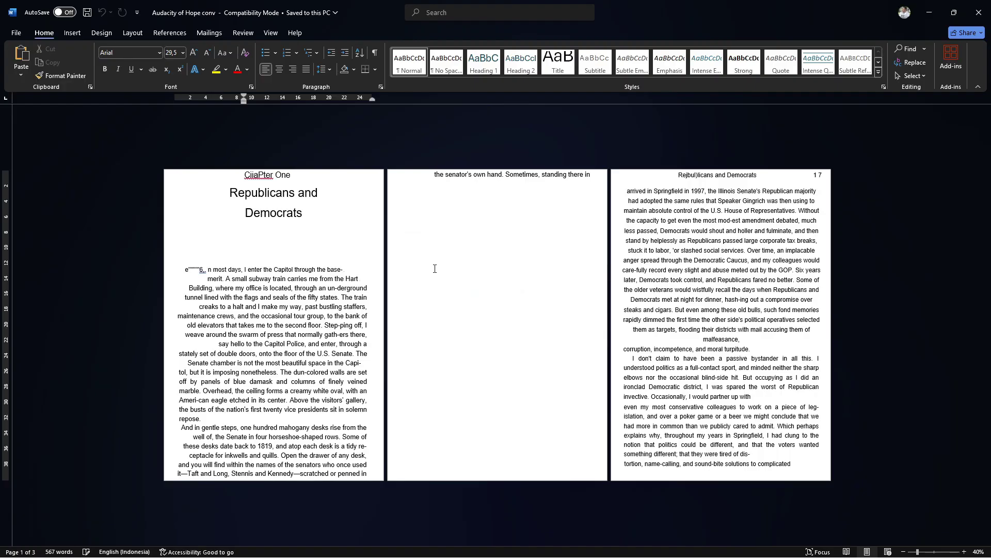
scroll(435, 269, up, 1)
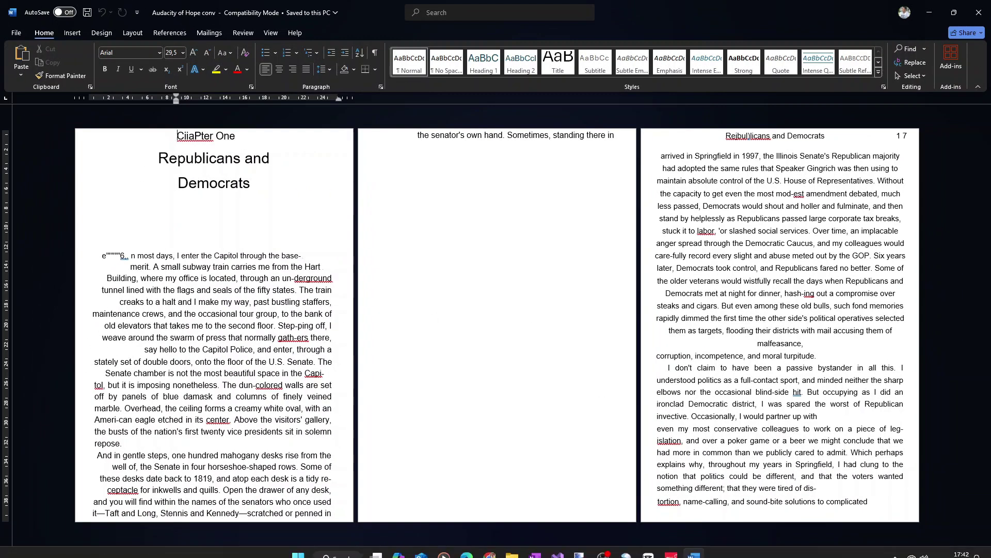
mouse_move(694, 551)
click(751, 496)
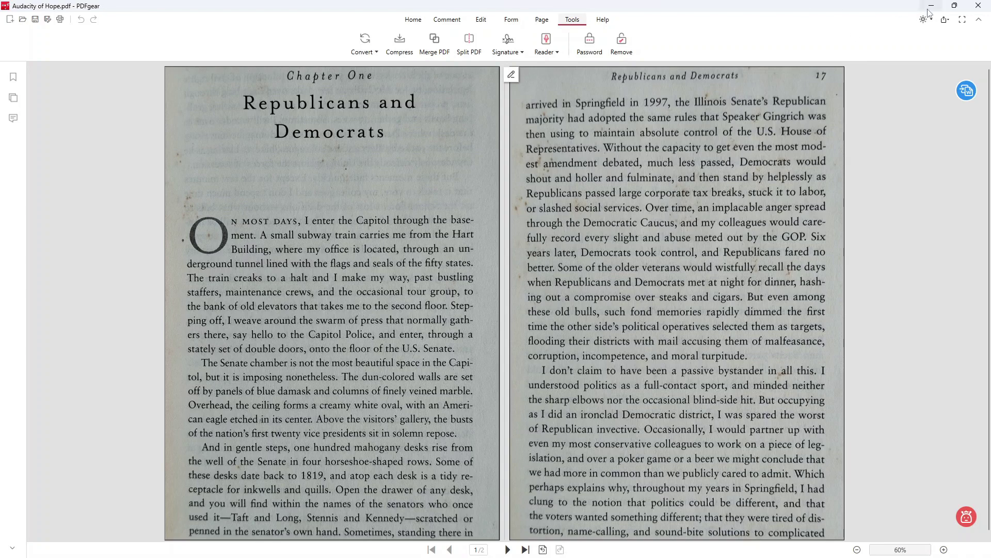
- Return to the converted book document with all text selected and try a smaller paper size
key(alt+Tab)
click(133, 33)
click(81, 62)
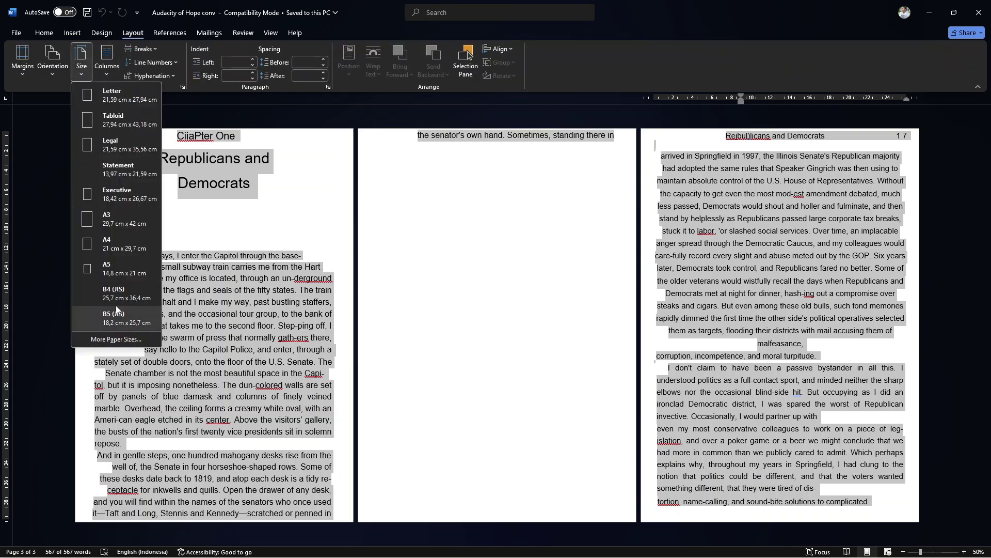
click(109, 244)
- Set all the text to font size 14 and justify it
click(37, 73)
click(36, 95)
click(44, 33)
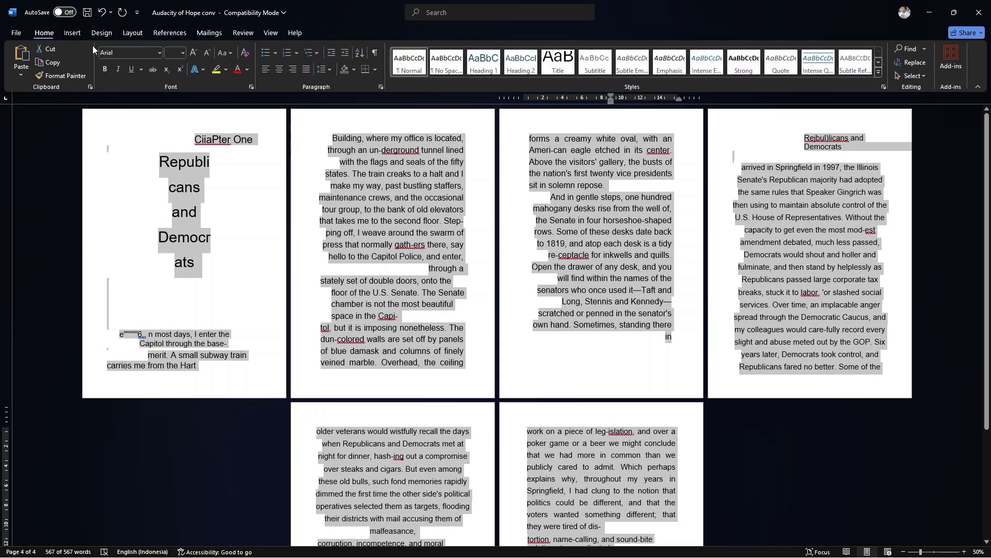
click(183, 53)
click(176, 125)
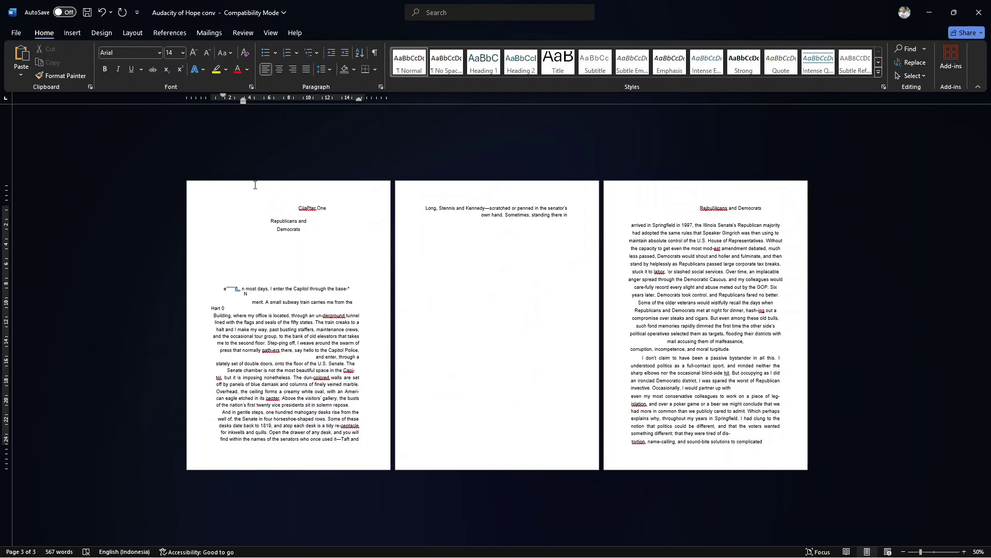
key(ctrl+j)
click(306, 296)
scroll(306, 295, up, 2)
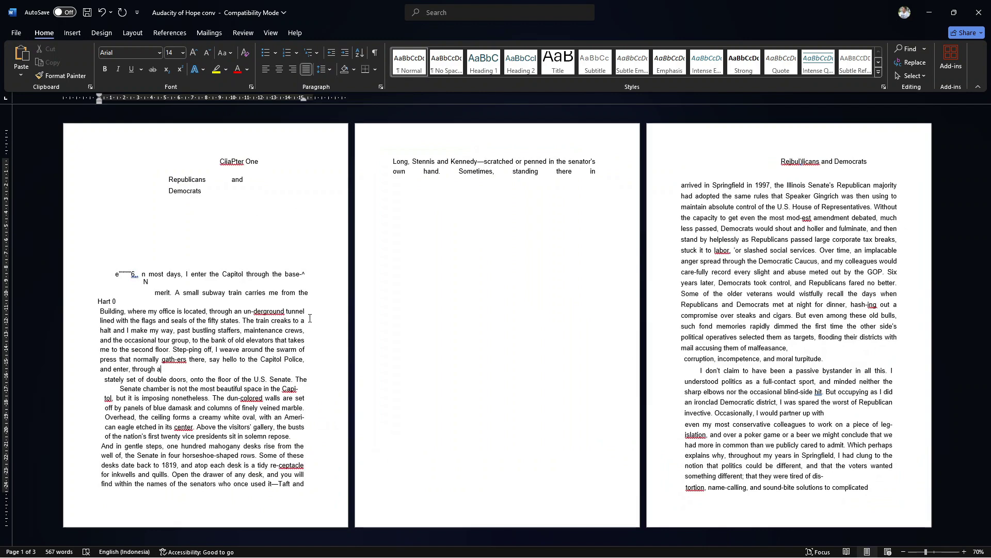
- Minimise Word and File Explorer, then close the finished PDF to Word dialog
click(929, 13)
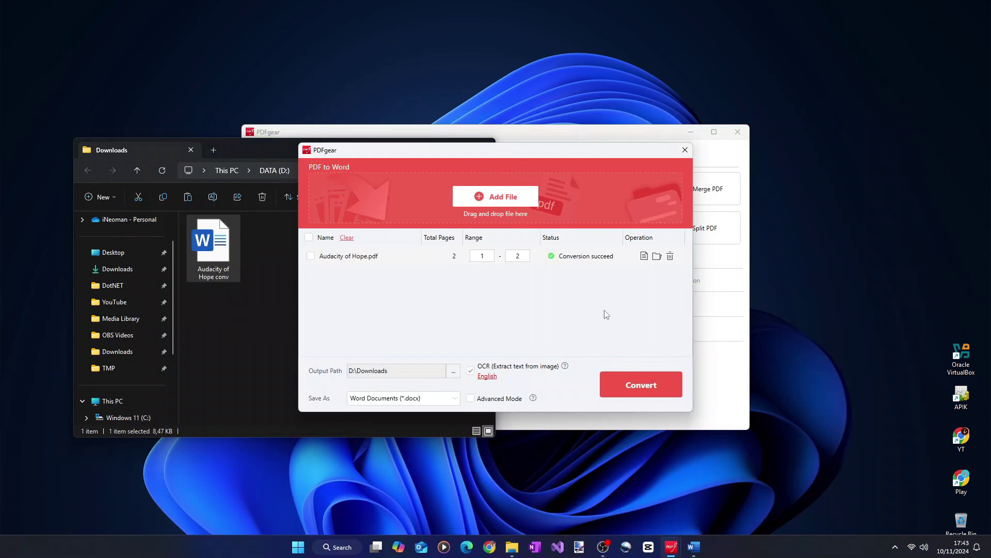
click(272, 155)
click(438, 149)
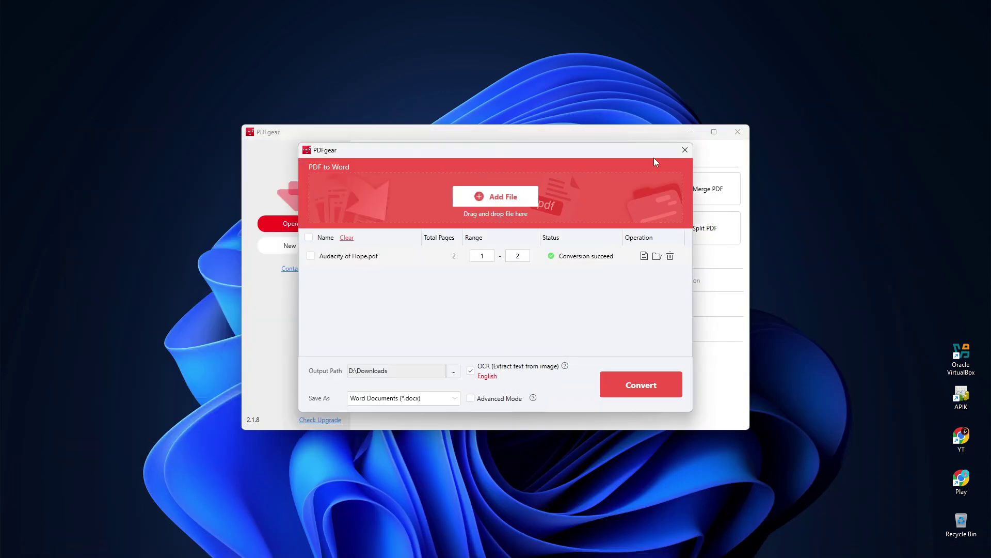
click(686, 150)
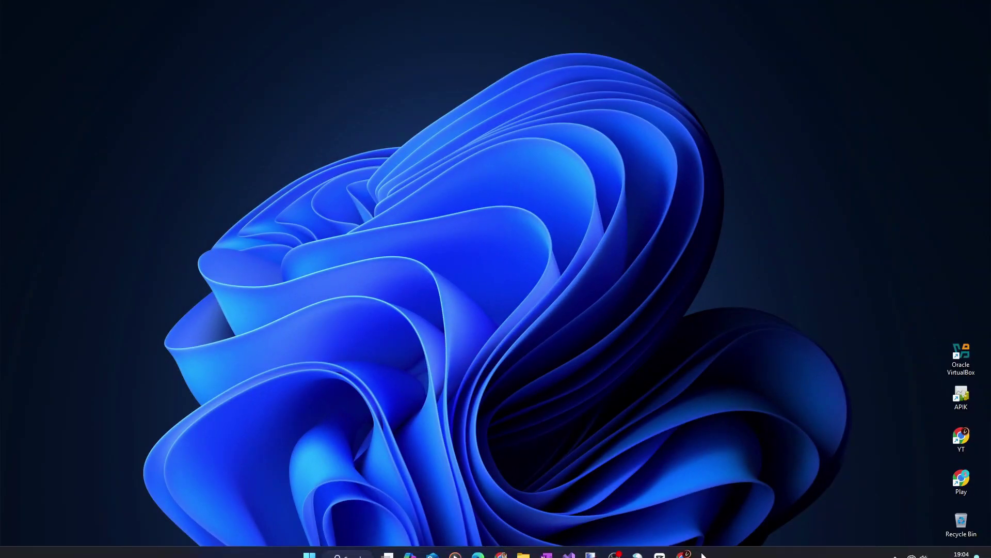
- Search Google for 'pdfgear' and download the Windows installer from pdfgear.com
click(682, 544)
text(pdfgear)
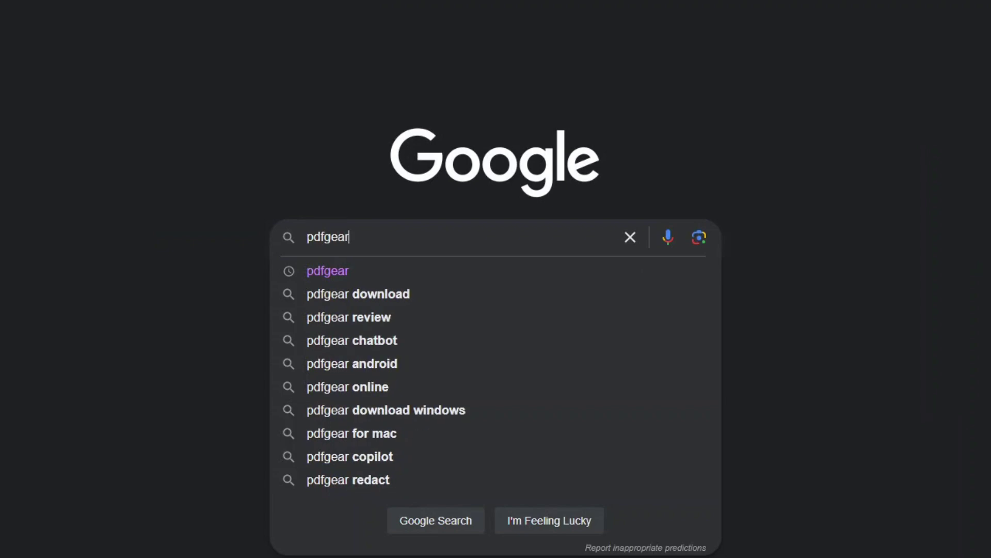
key(Return)
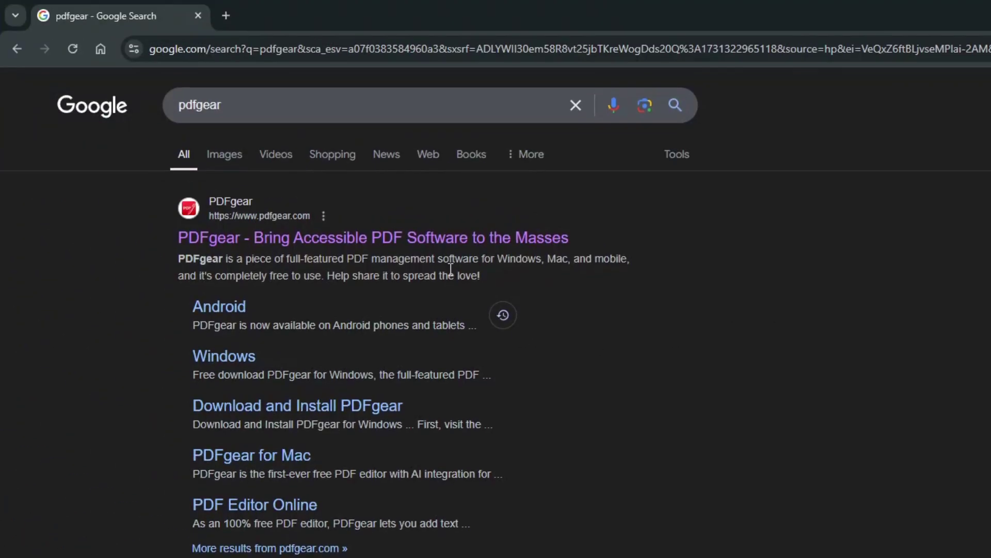
click(445, 247)
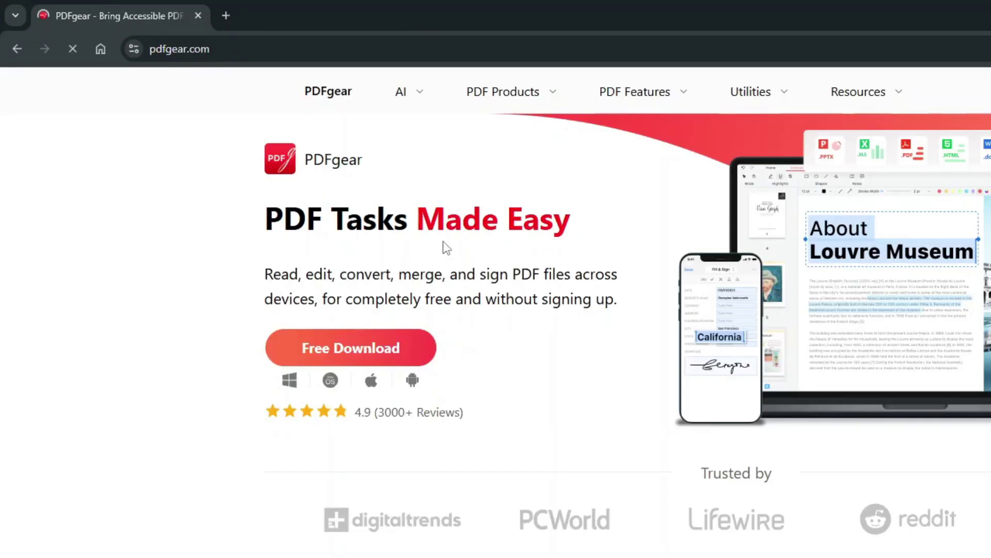
click(350, 354)
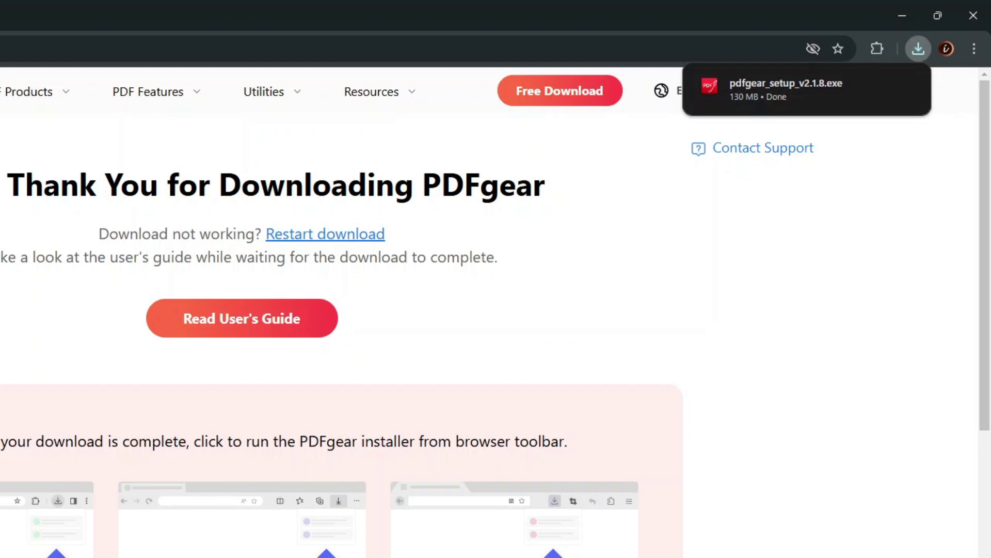
- Run pdfgear_setup_v2.1.8.exe, keep the wizard defaults, and launch PDFgear when finished
click(809, 85)
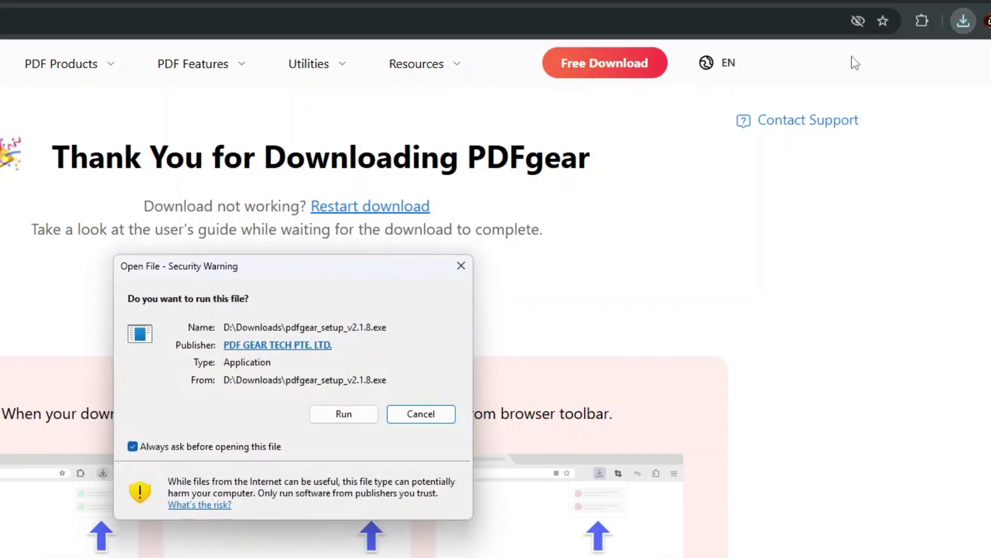
click(362, 416)
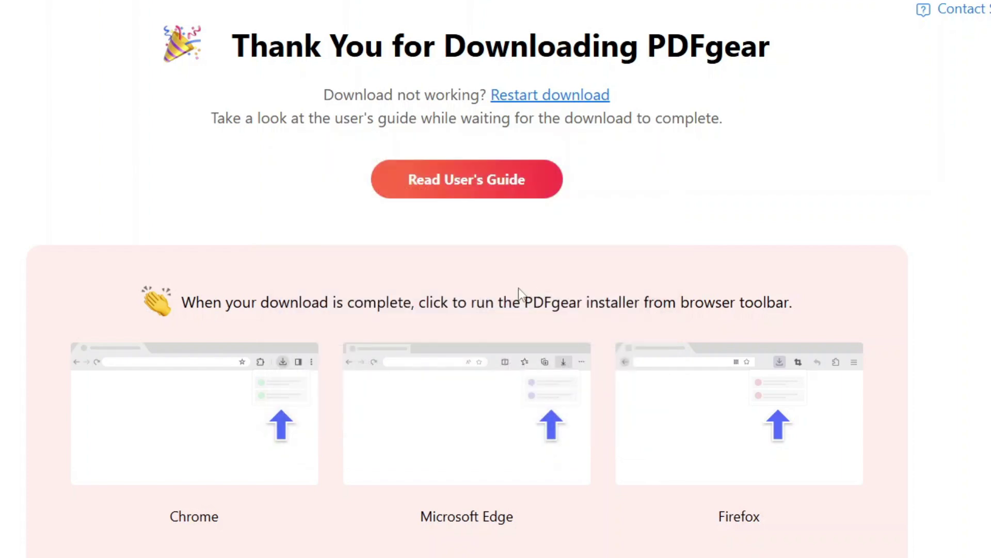
click(394, 399)
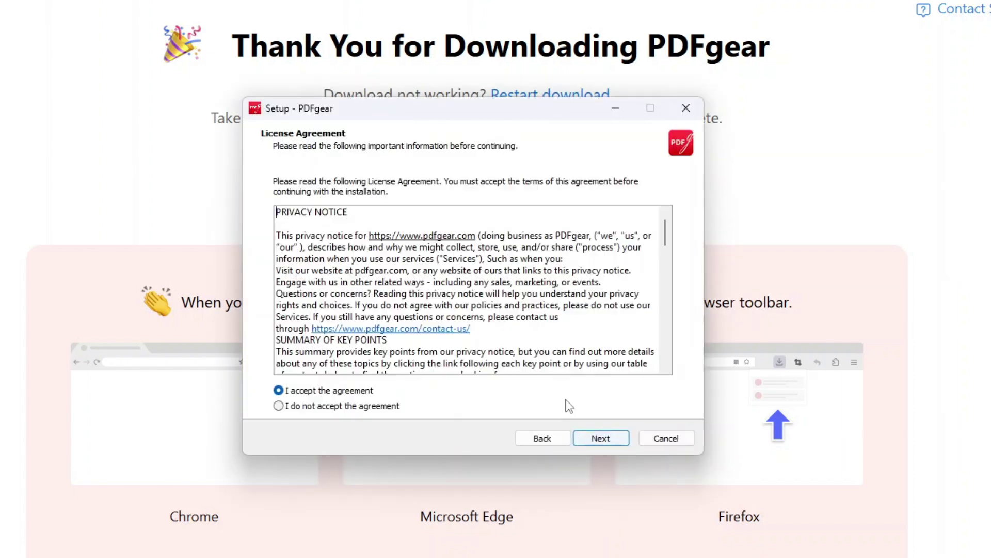
click(602, 440)
click(602, 440)
click(601, 440)
click(601, 440)
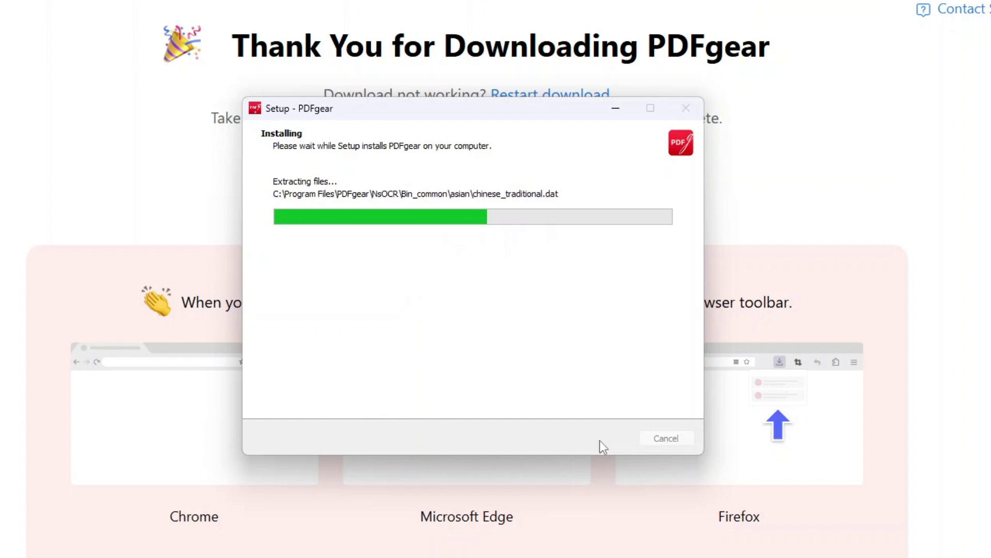
click(601, 439)
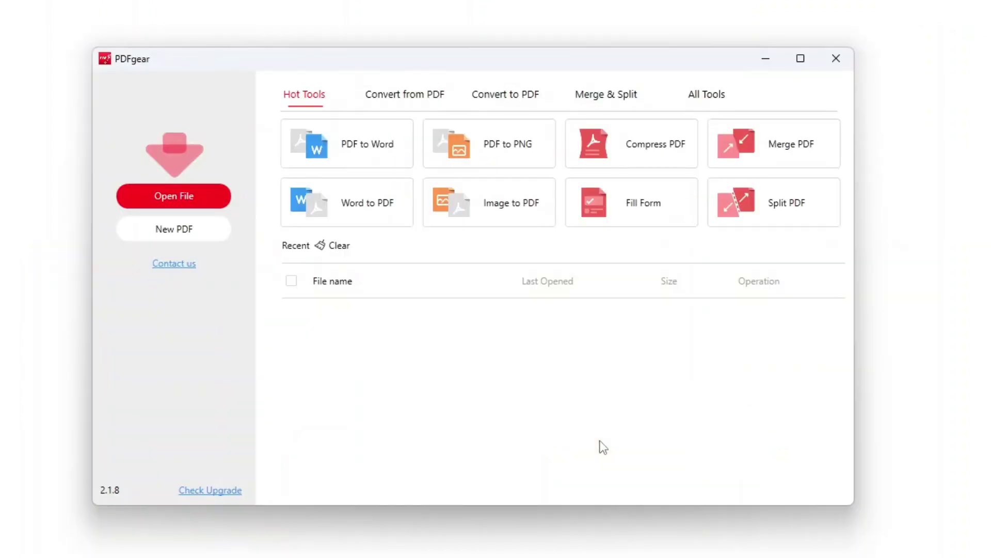